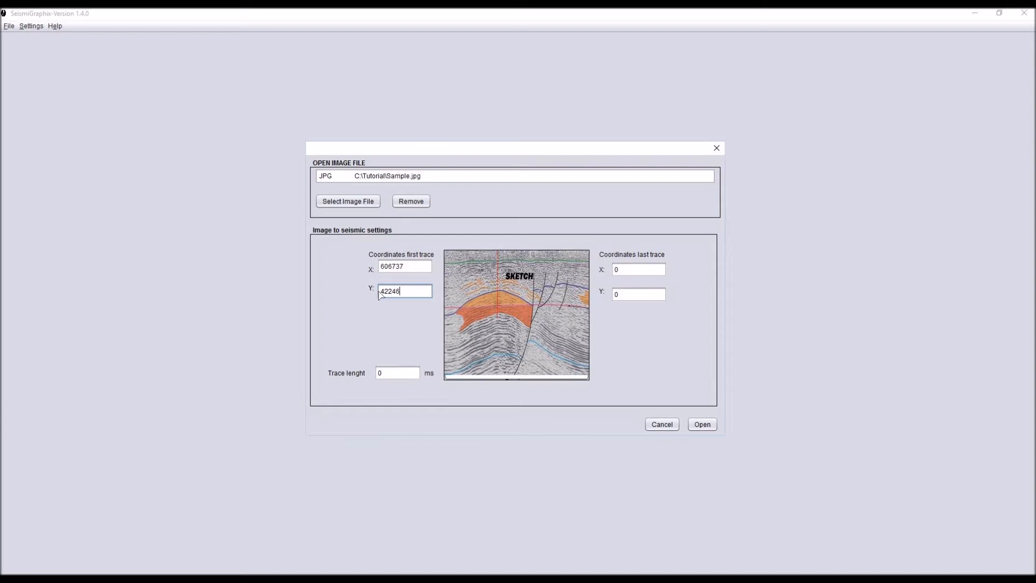
- Complete the first trace with Y 4224681, set the last trace to X 610499, Y 4220660 and trace length 4200 ms, and open the image
text(4681)
click(628, 272)
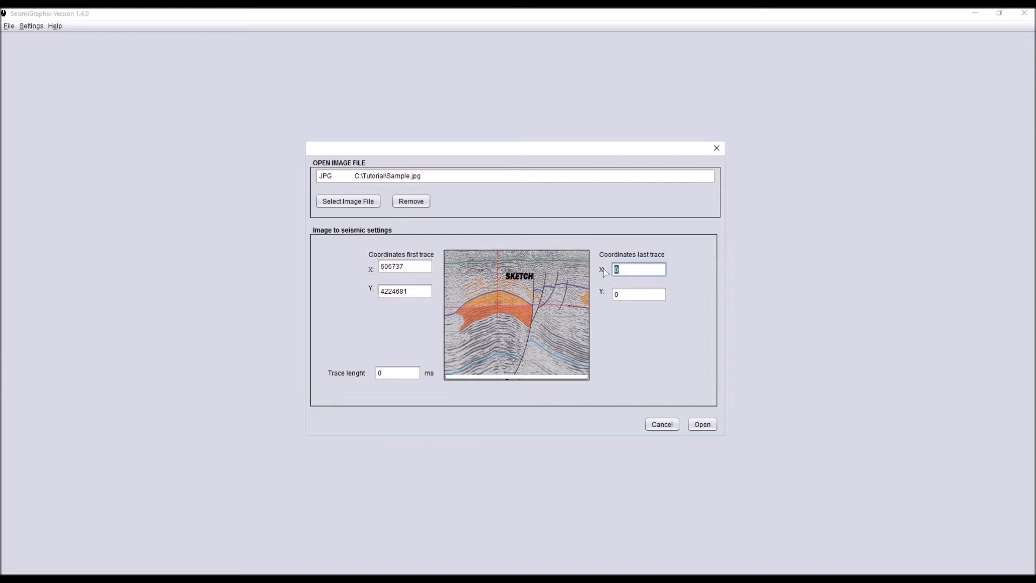
text(61)
text(0499)
click(615, 294)
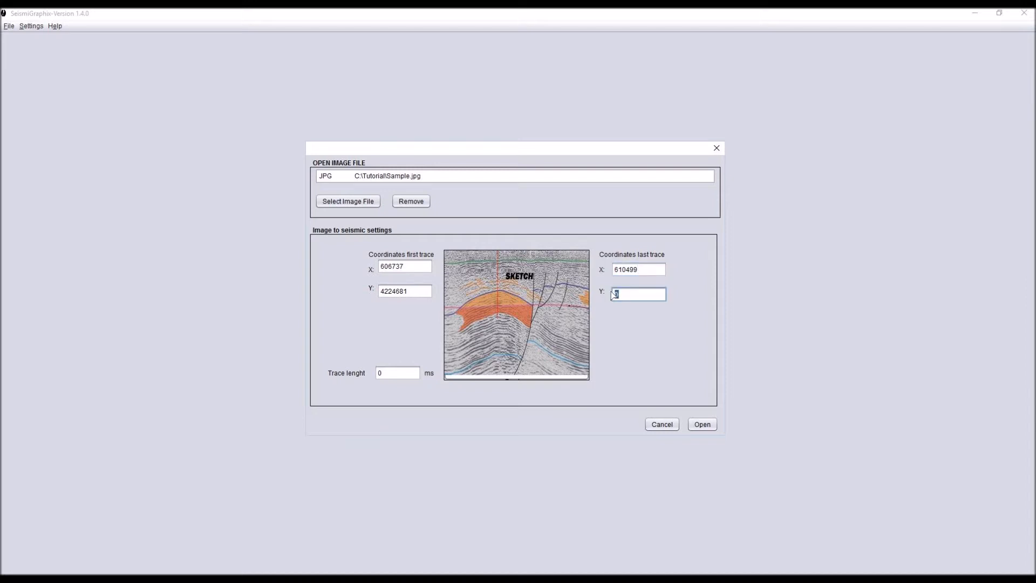
text(4220660)
click(389, 374)
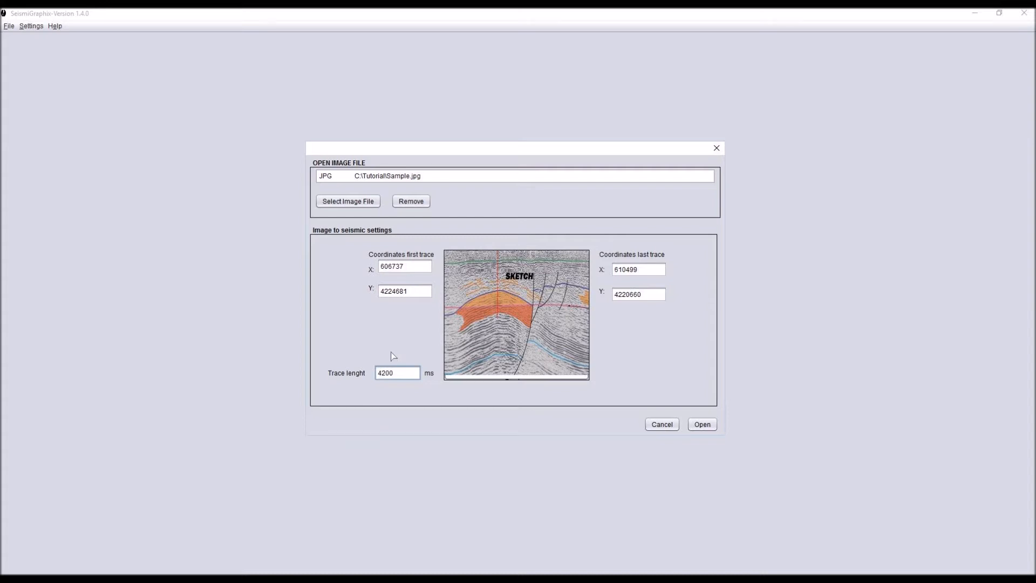
click(702, 425)
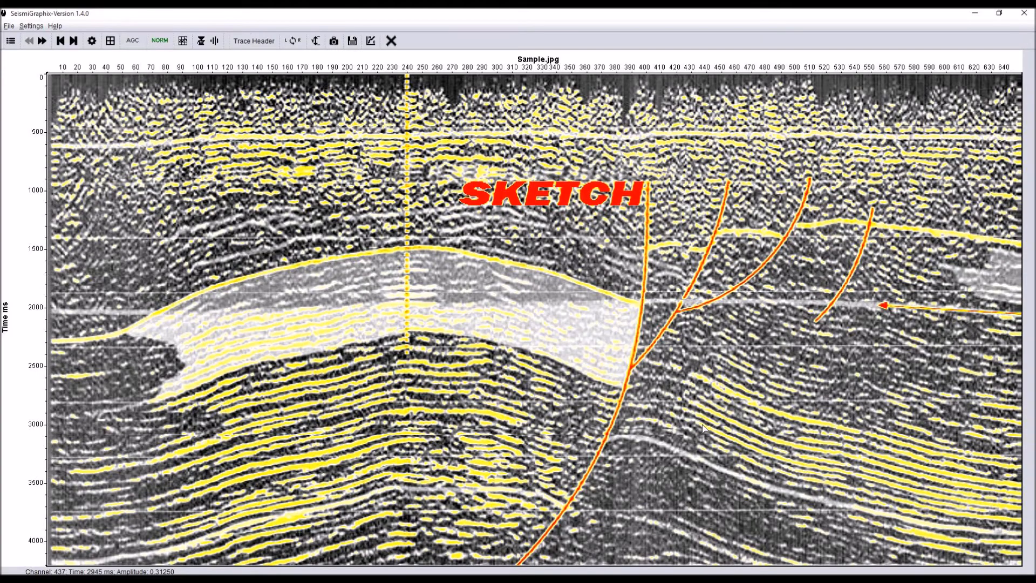
- Show the trace header values beside the section to review them, and hide them again
click(254, 42)
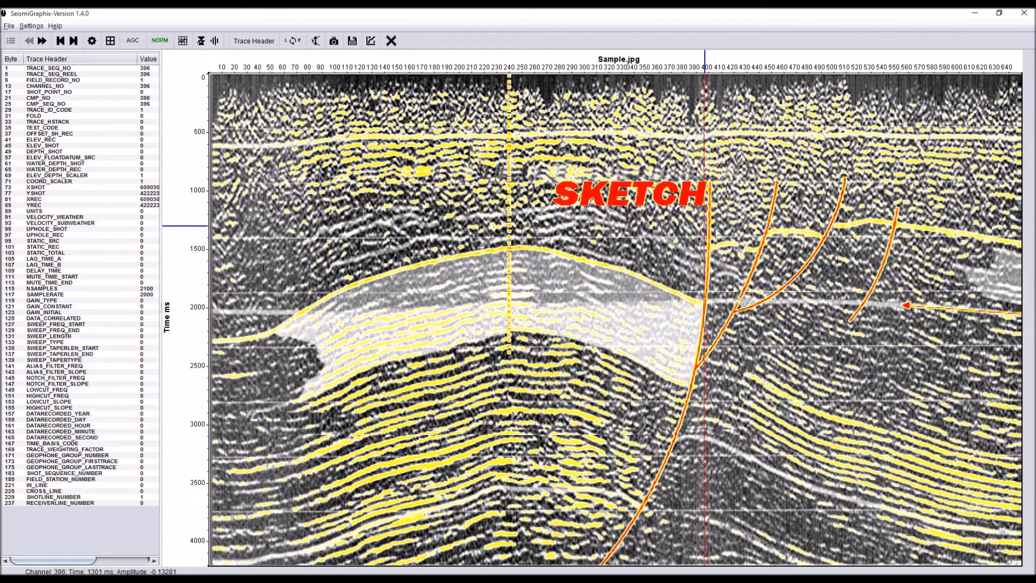
click(252, 42)
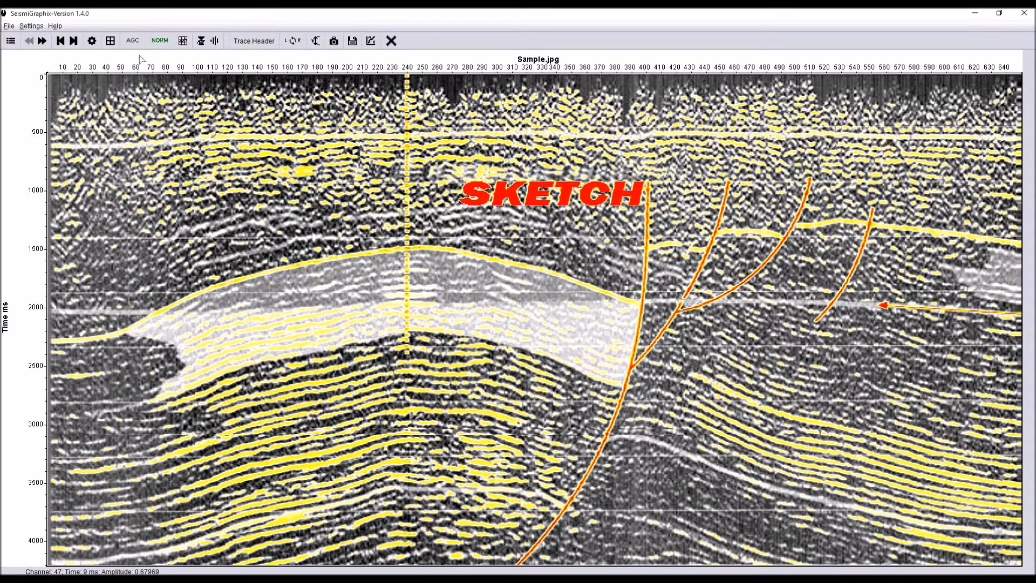
- Display the section as wiggles and inspect the traces around channels 160 to 202 close up before restoring the full section
click(92, 41)
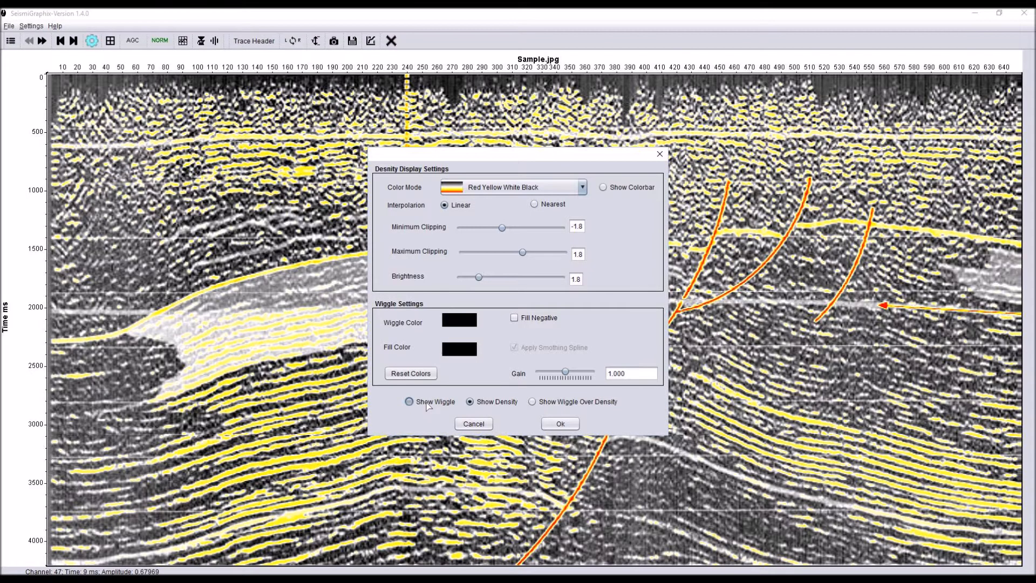
click(410, 402)
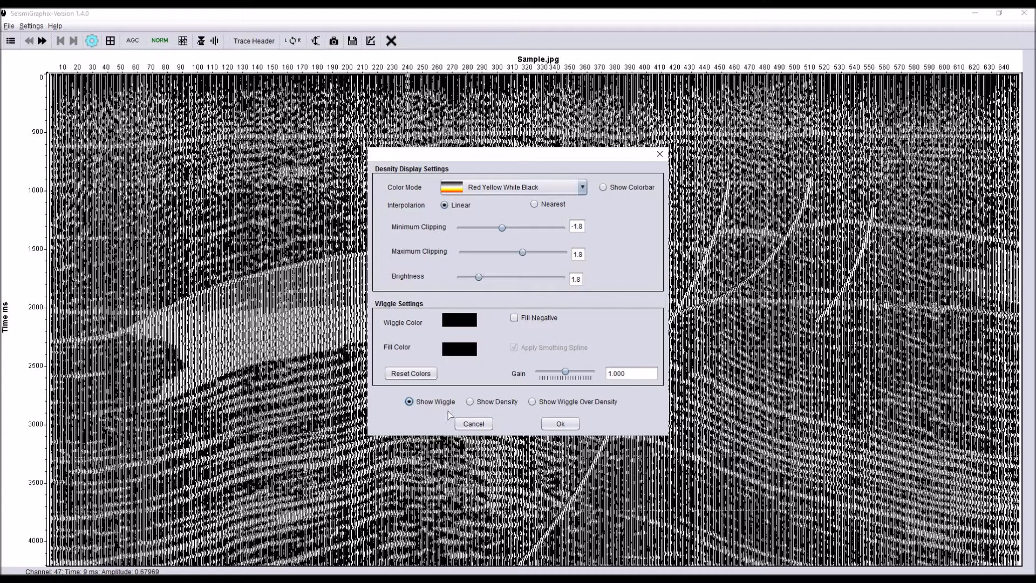
click(561, 426)
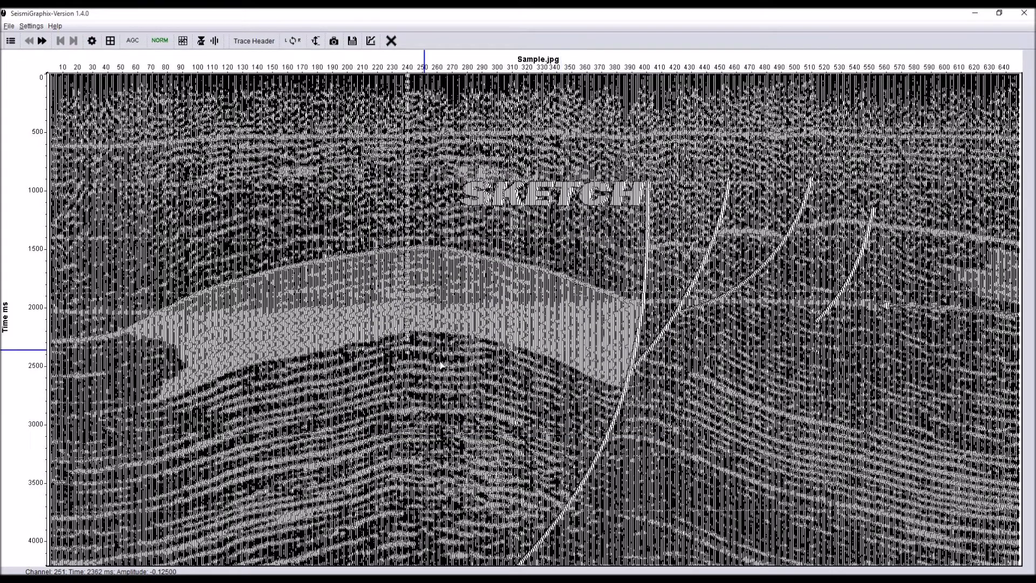
drag(287, 192, 352, 258)
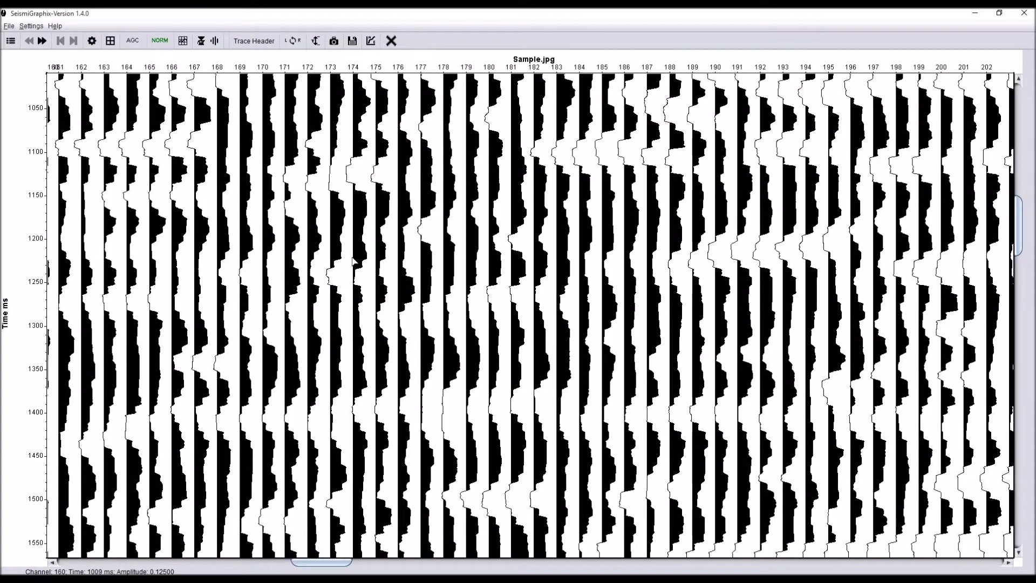
right_click(351, 261)
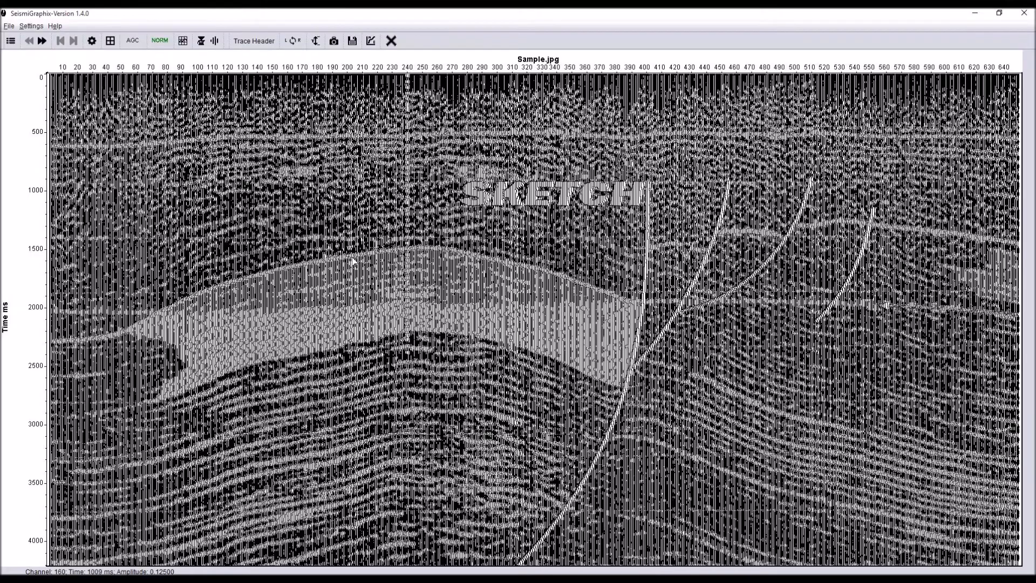
- Set the density display to the Grey color mode with brightness 0.9, and show the section as density
click(92, 41)
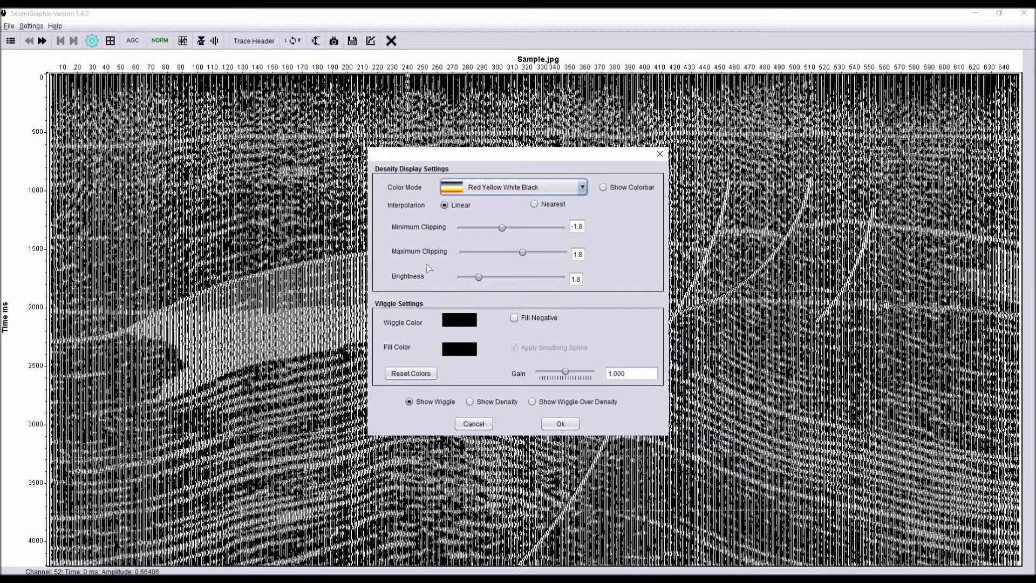
click(471, 278)
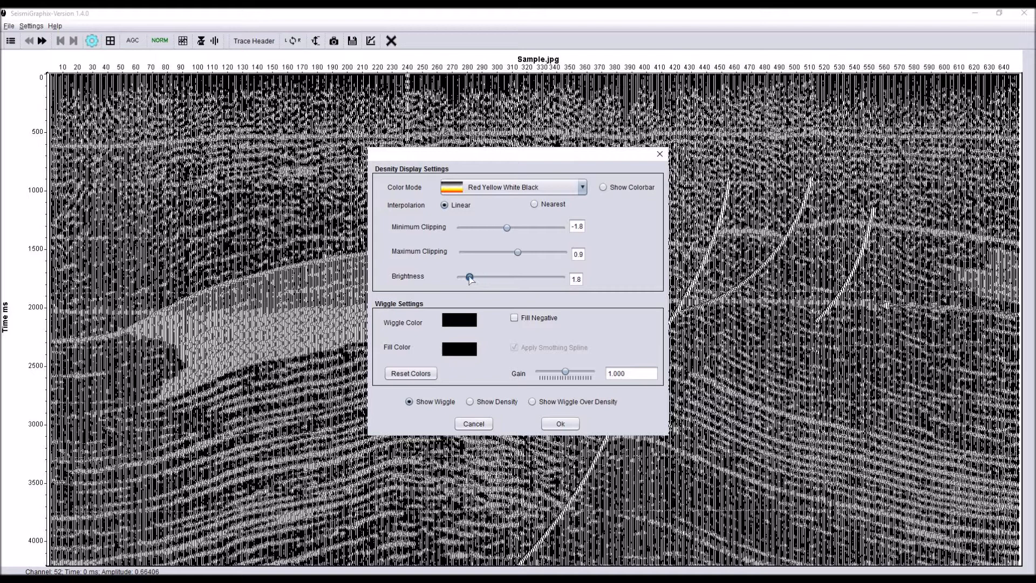
click(484, 190)
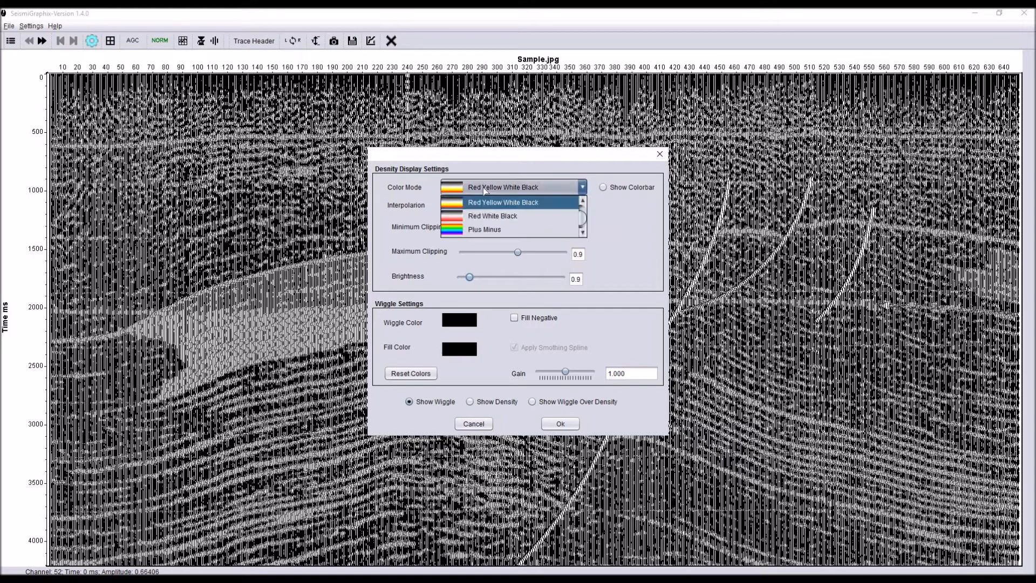
scroll(485, 214, up, 1)
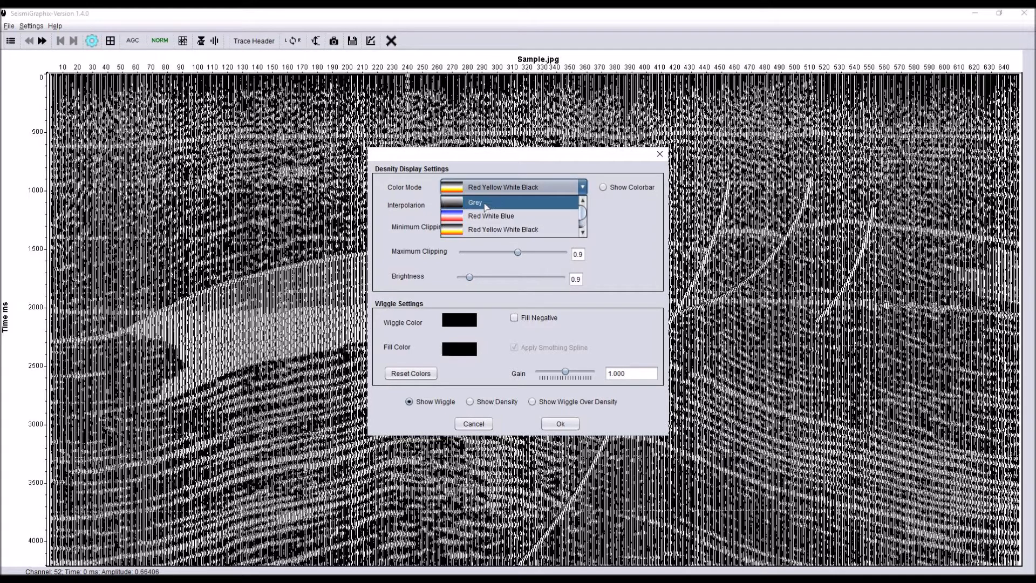
click(486, 203)
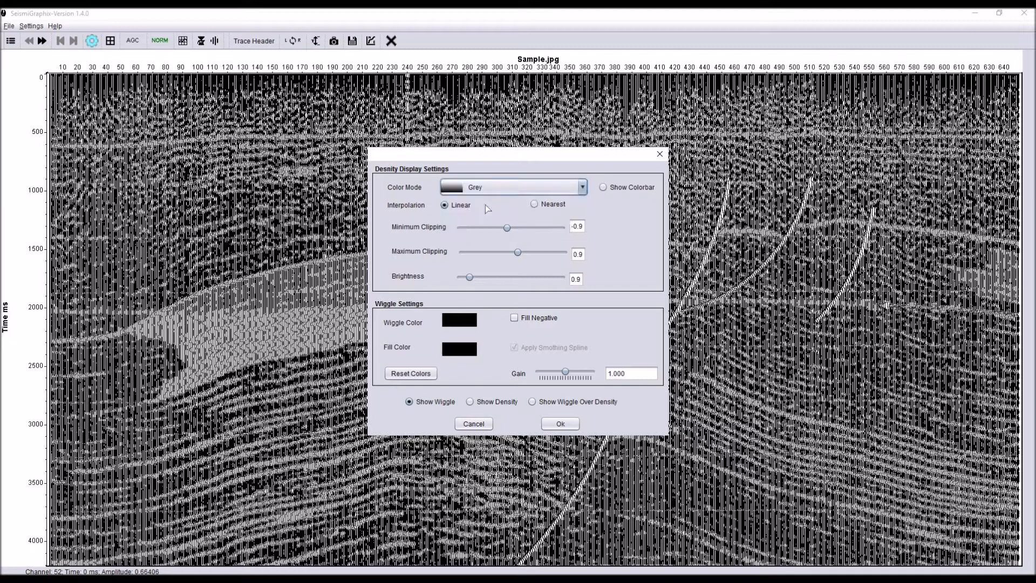
click(496, 404)
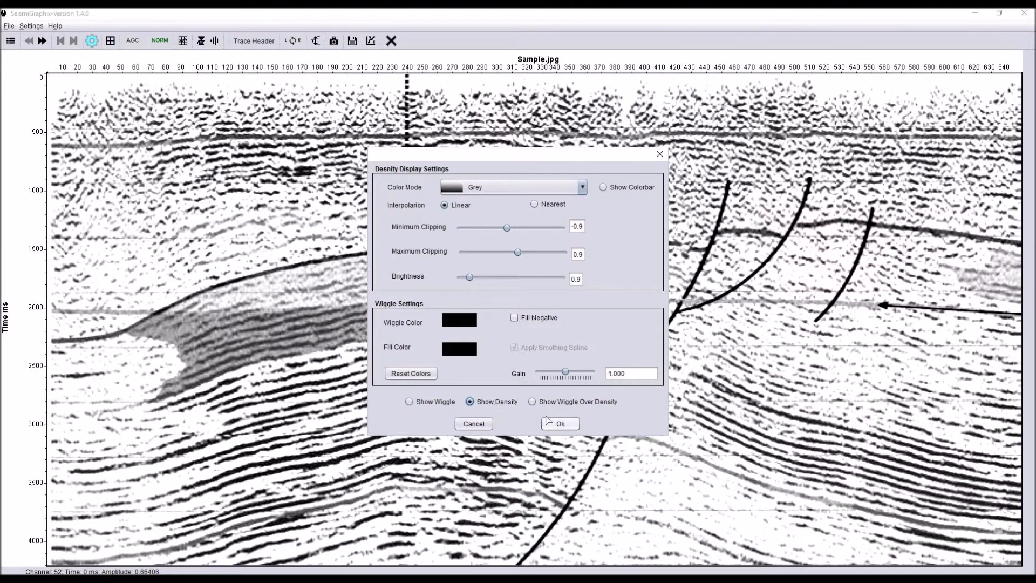
click(560, 424)
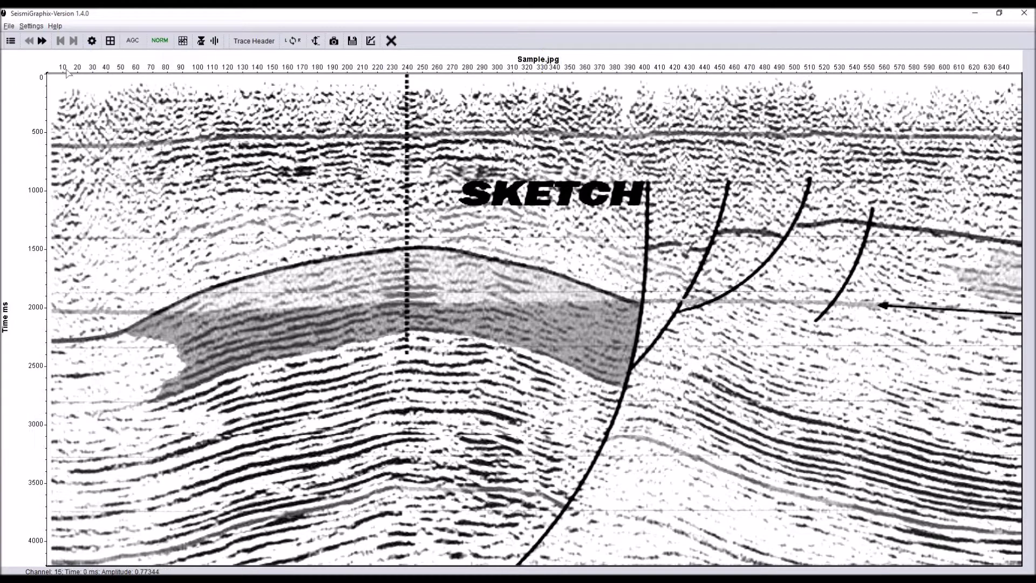
- Export the image to Segy as sketch.sgy in the Tutorial folder, with IBM 32 data format and EBCDIC text header
click(8, 26)
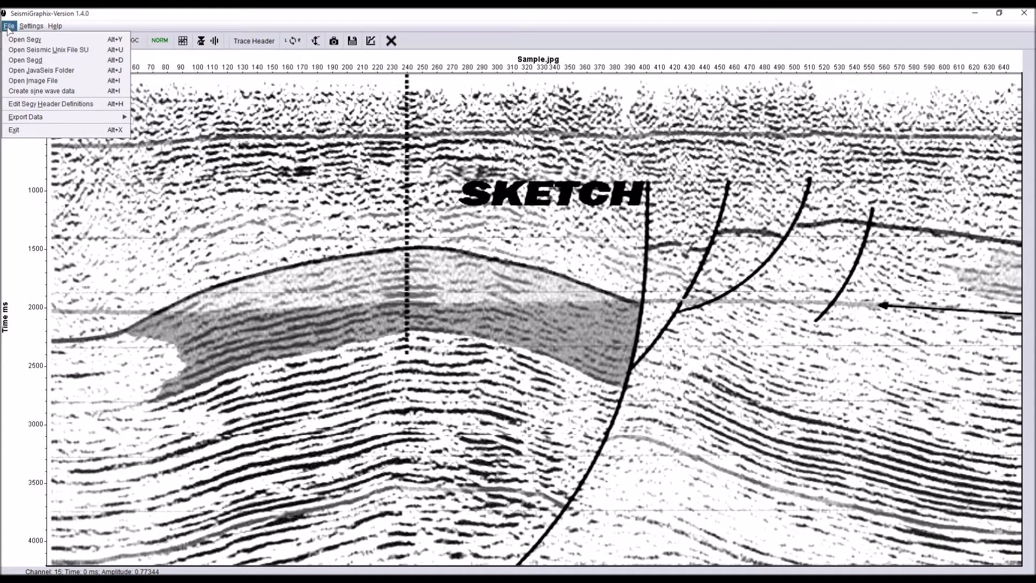
mouse_move(39, 117)
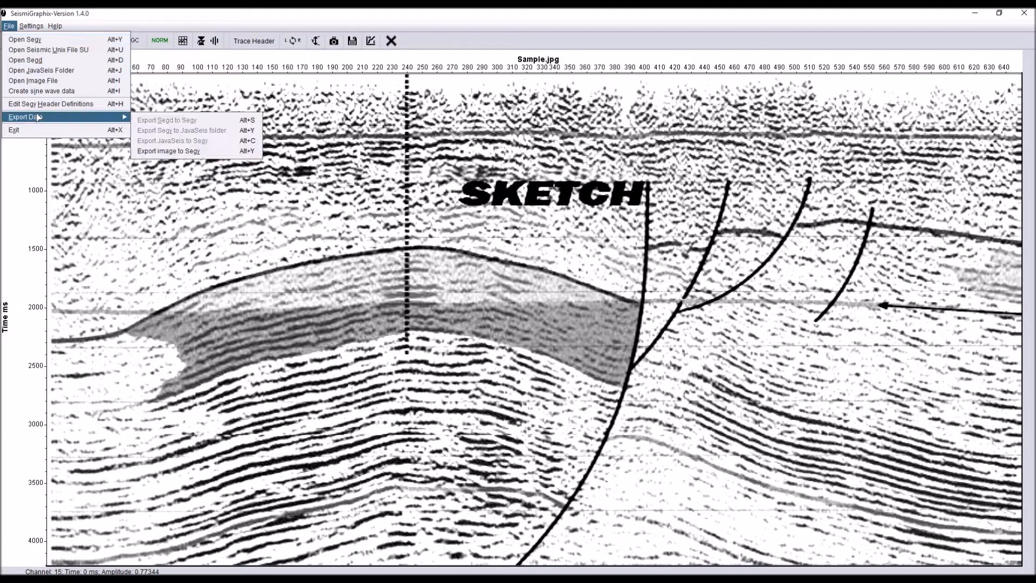
click(190, 151)
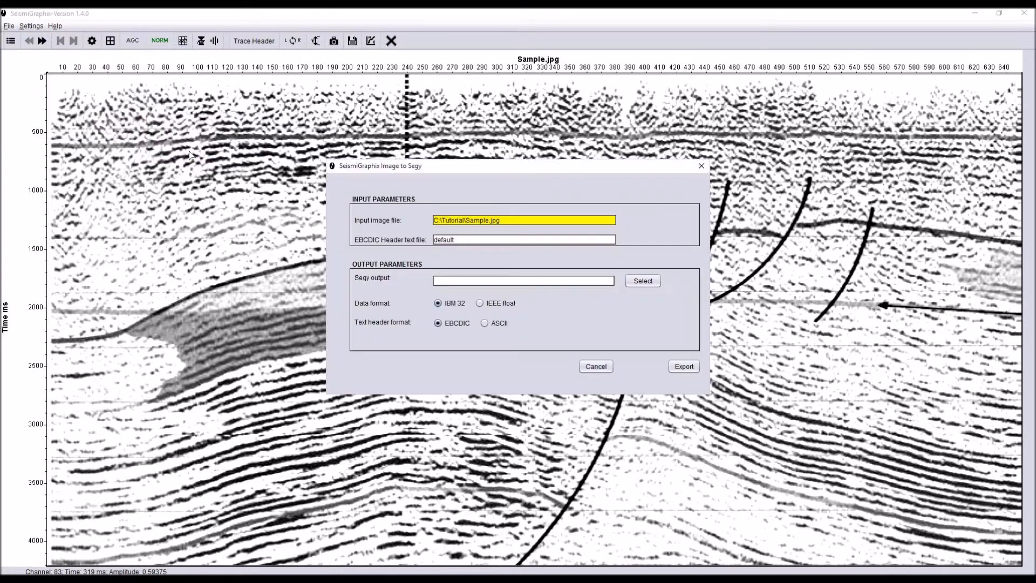
click(642, 282)
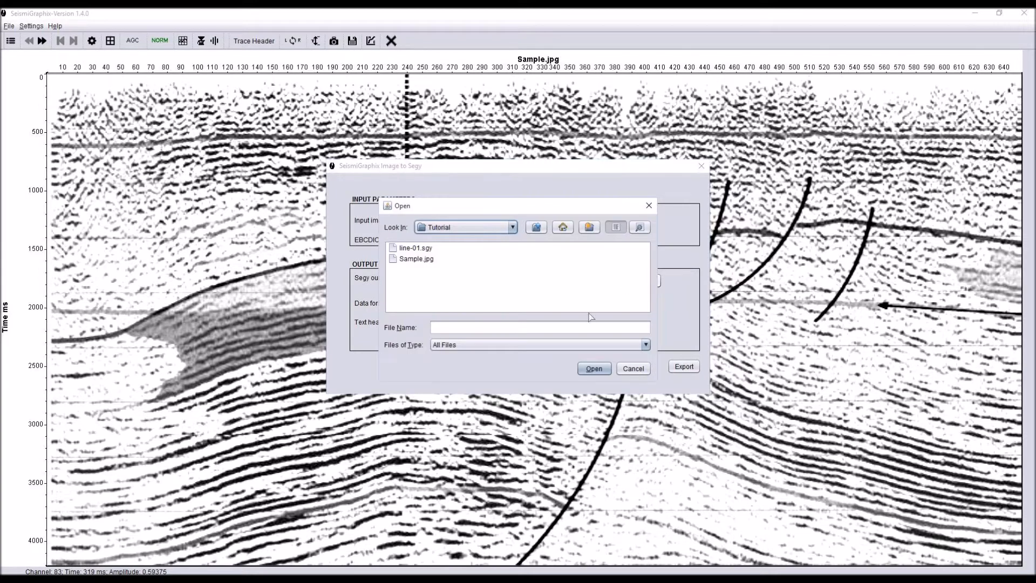
click(583, 329)
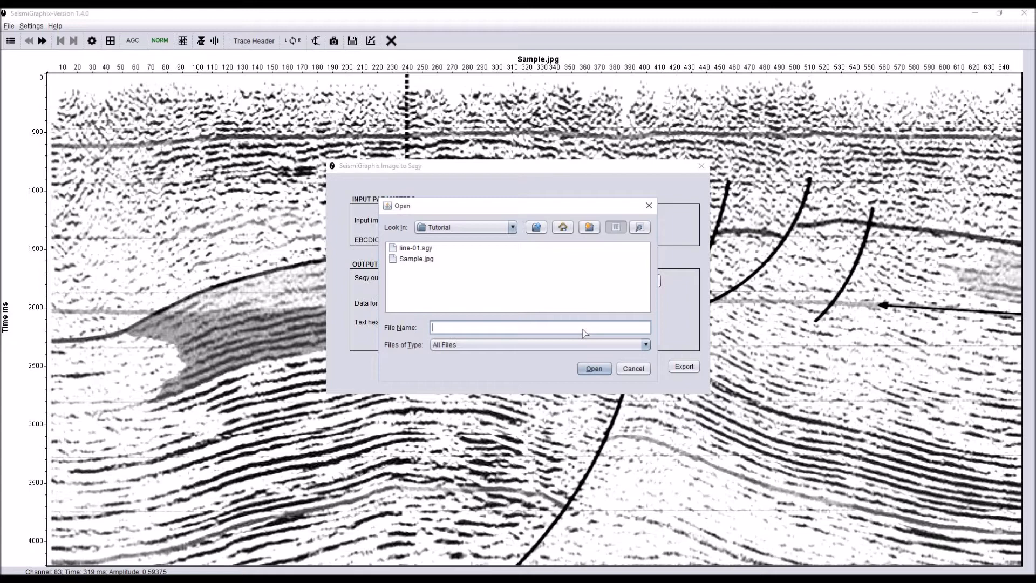
text(sketch.sgy)
click(593, 369)
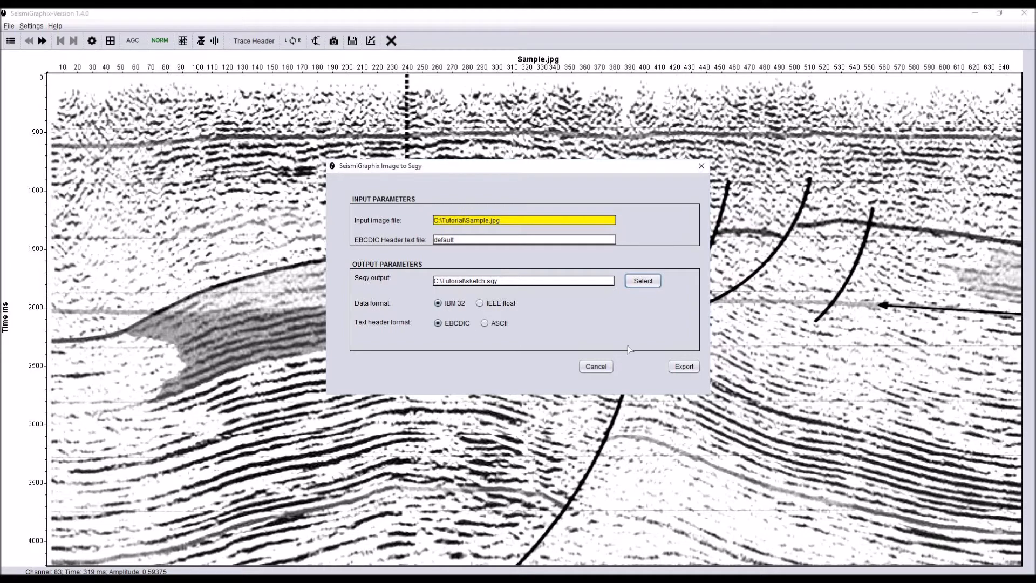
click(682, 367)
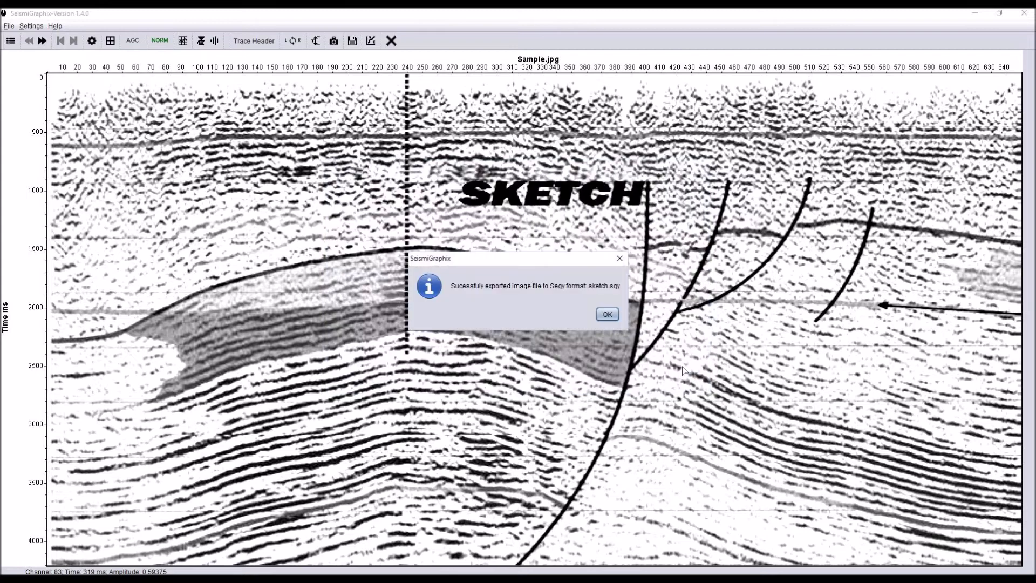
click(611, 316)
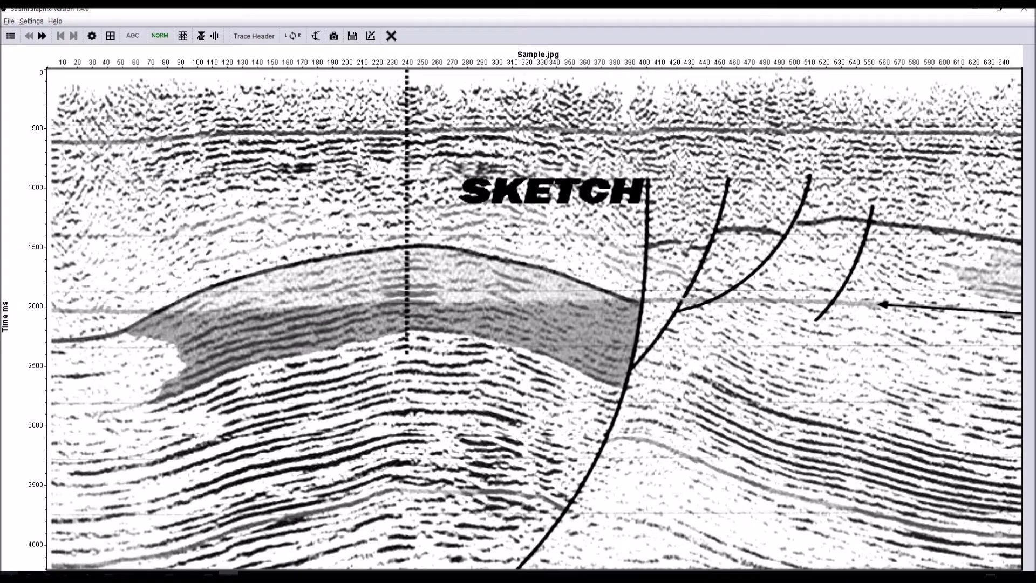
- Find OpendTect 6.0.0 through the Windows search and start it
click(9, 567)
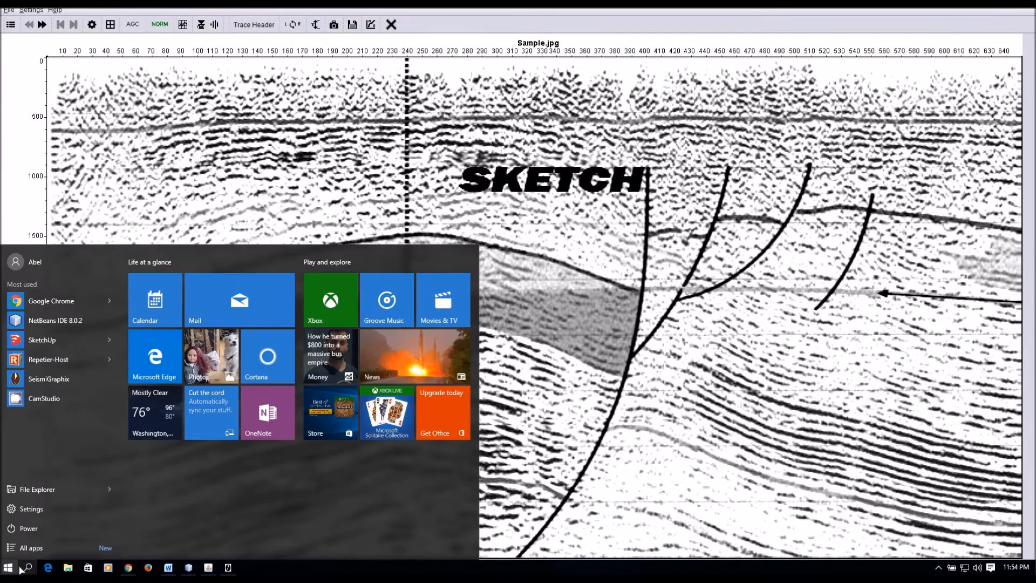
click(29, 567)
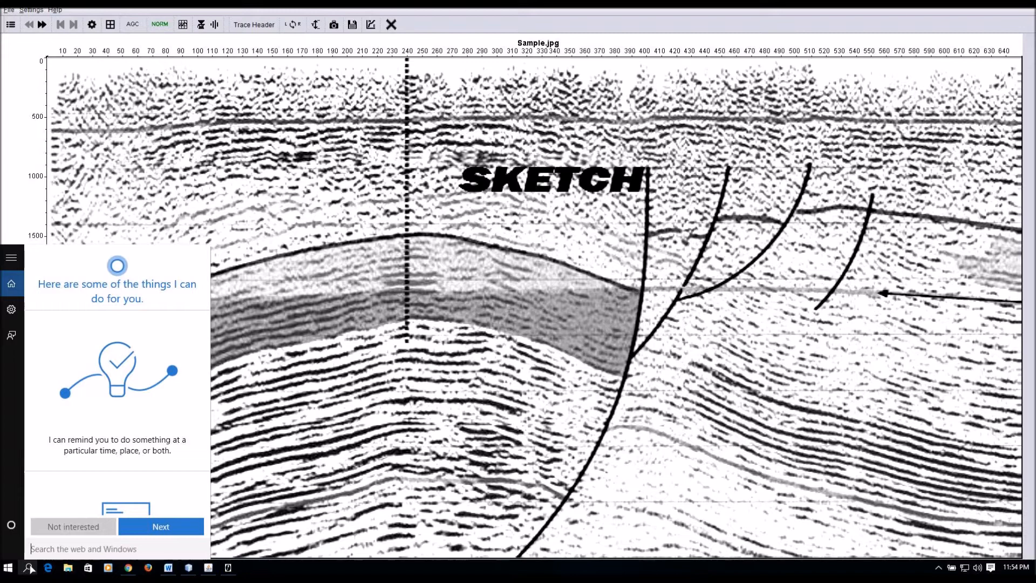
text(op)
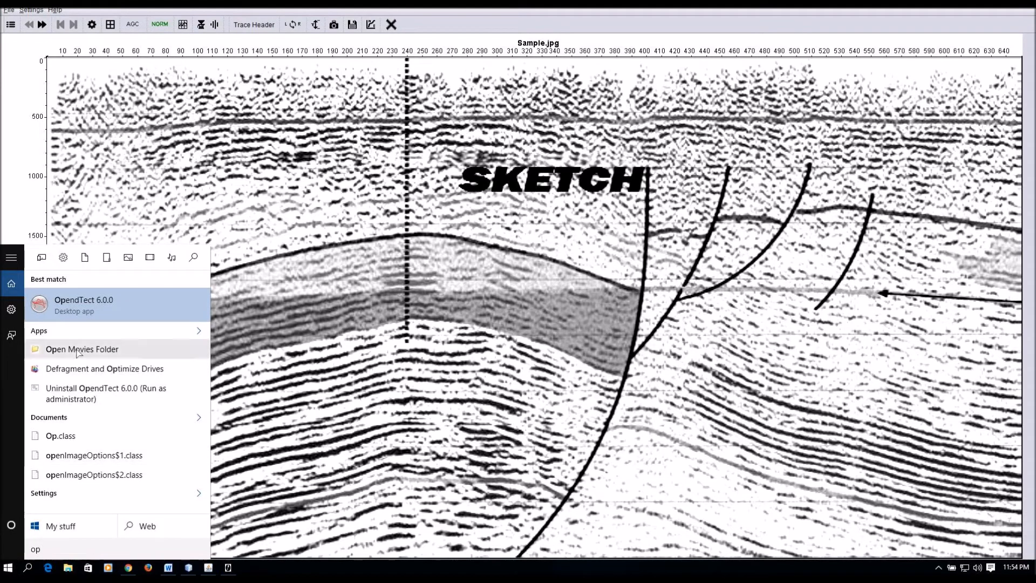
click(94, 309)
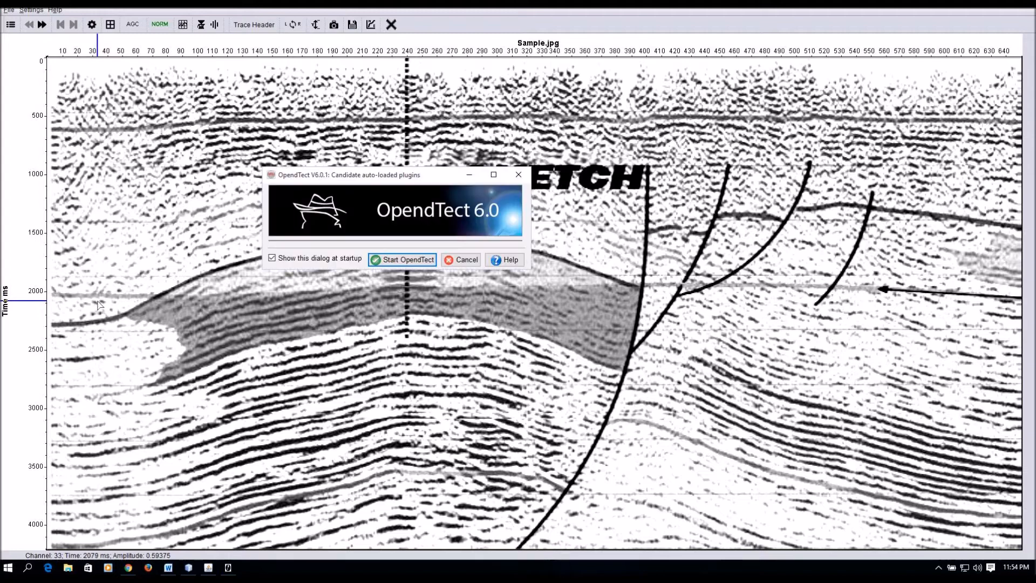
click(411, 261)
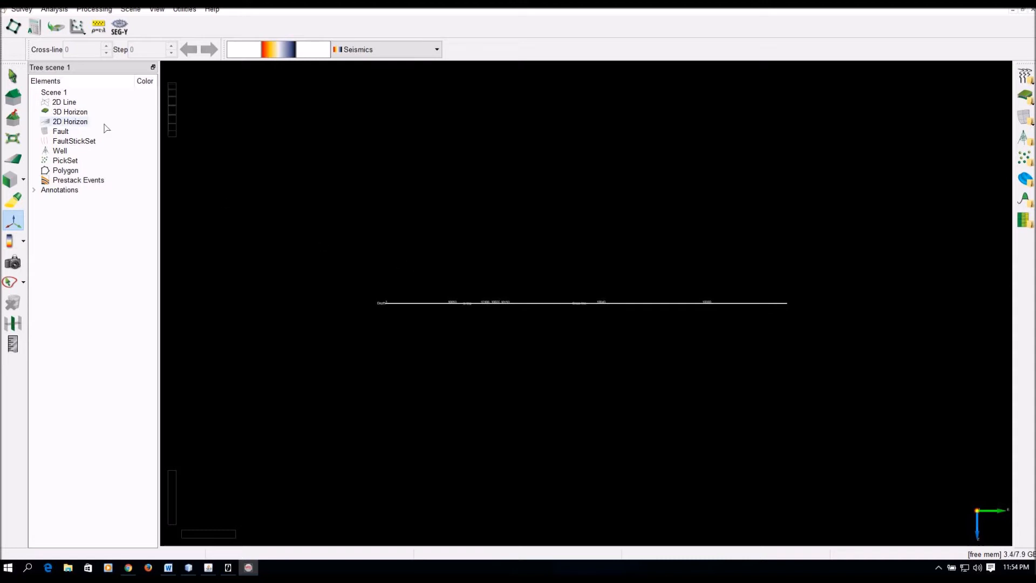
- Add the 2D line line-01 to the scene, displaying projection lines only
right_click(72, 106)
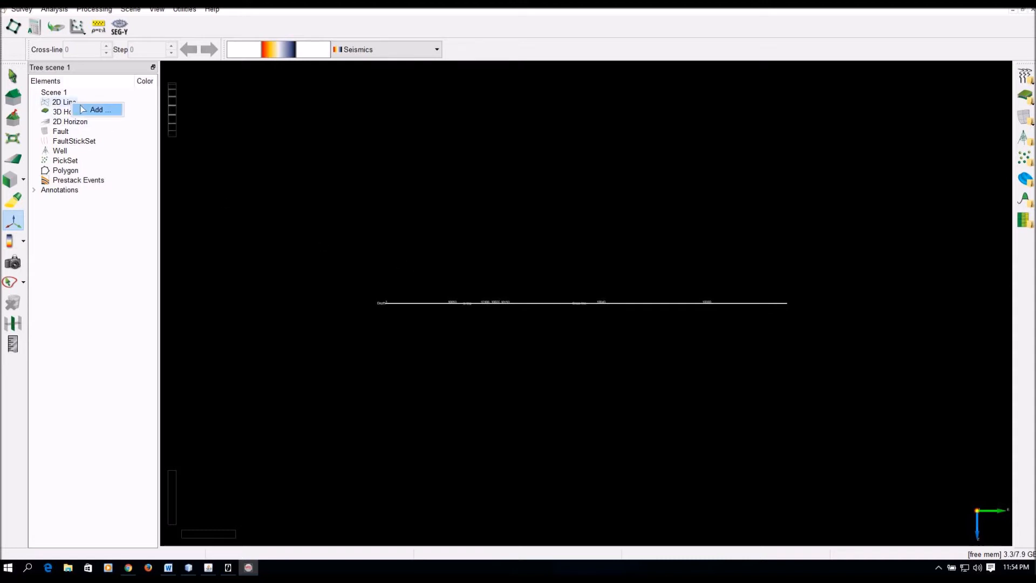
click(97, 112)
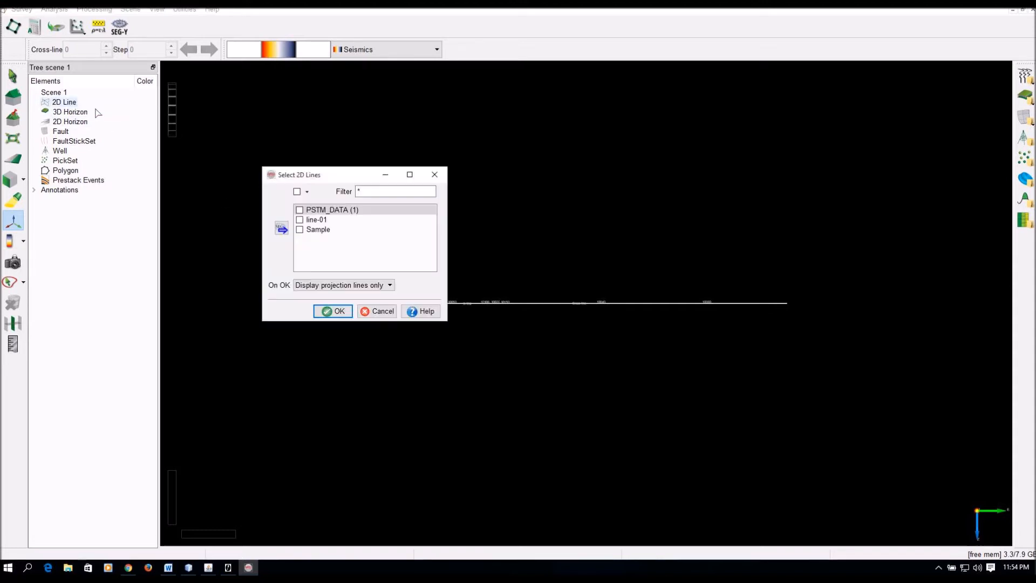
click(307, 221)
click(299, 220)
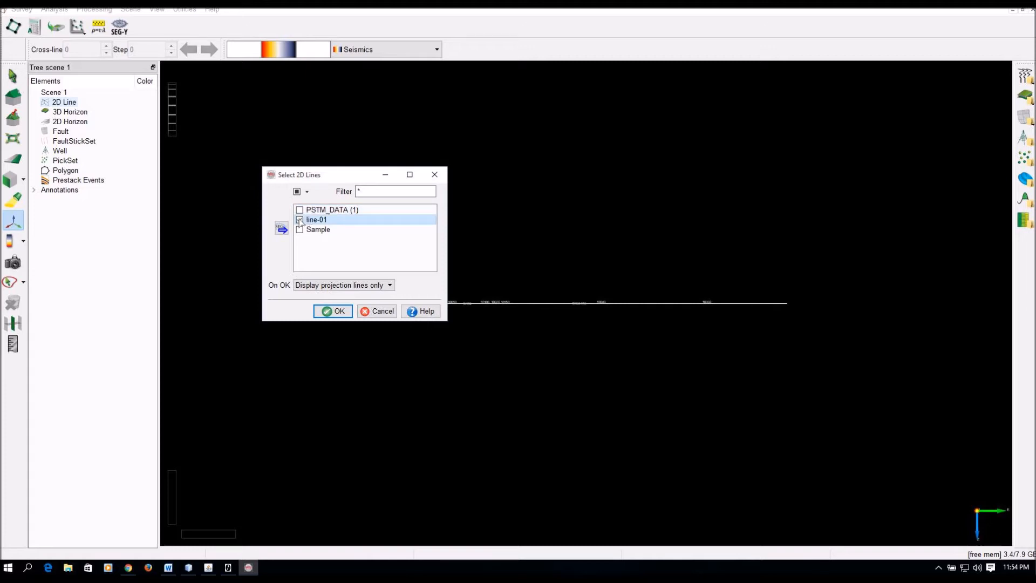
click(333, 311)
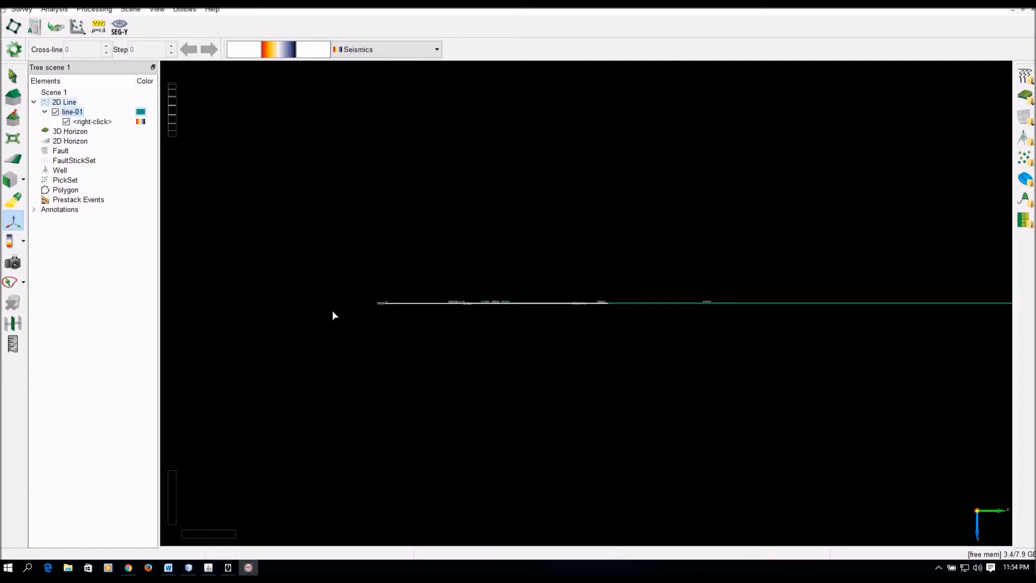
- Add an attribute to line-01 that displays its stored line091 dataset in the scene
right_click(90, 112)
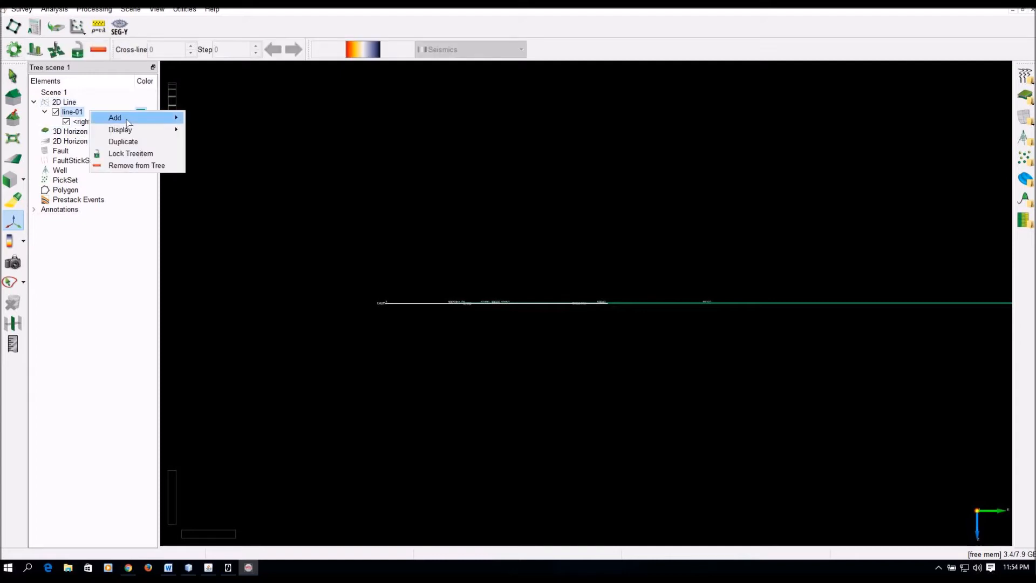
mouse_move(130, 123)
click(225, 119)
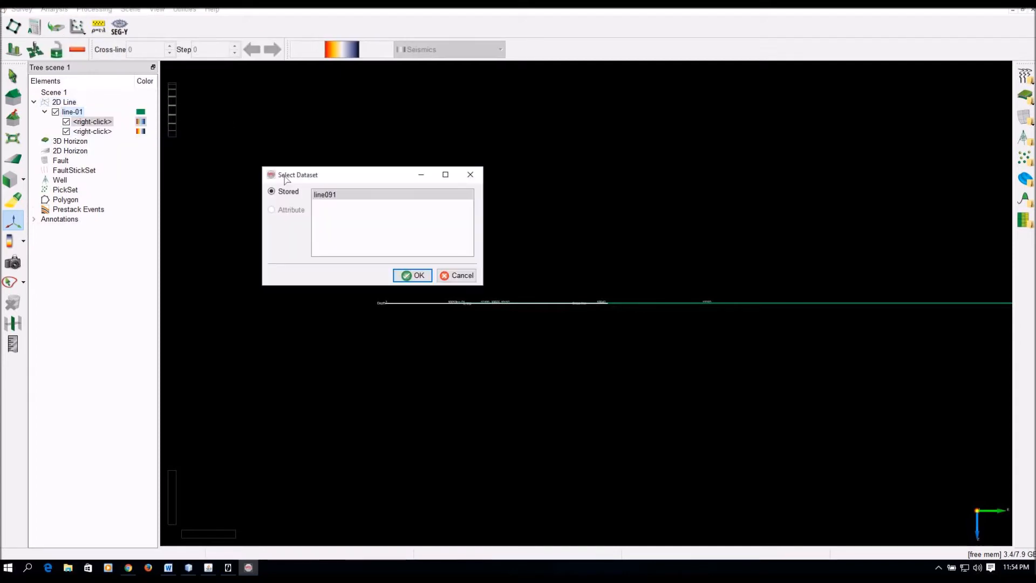
click(408, 275)
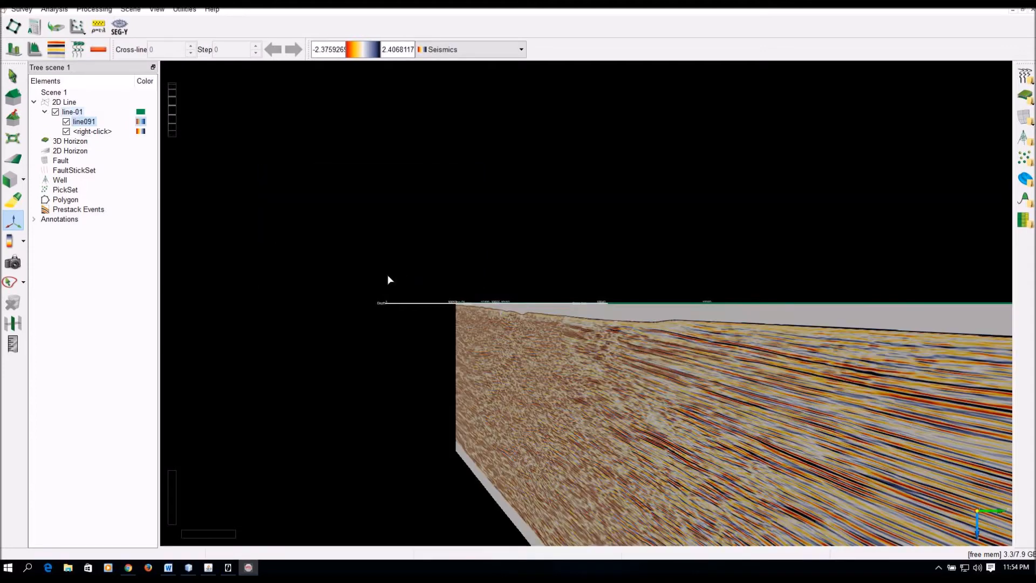
scroll(488, 277, down, 1)
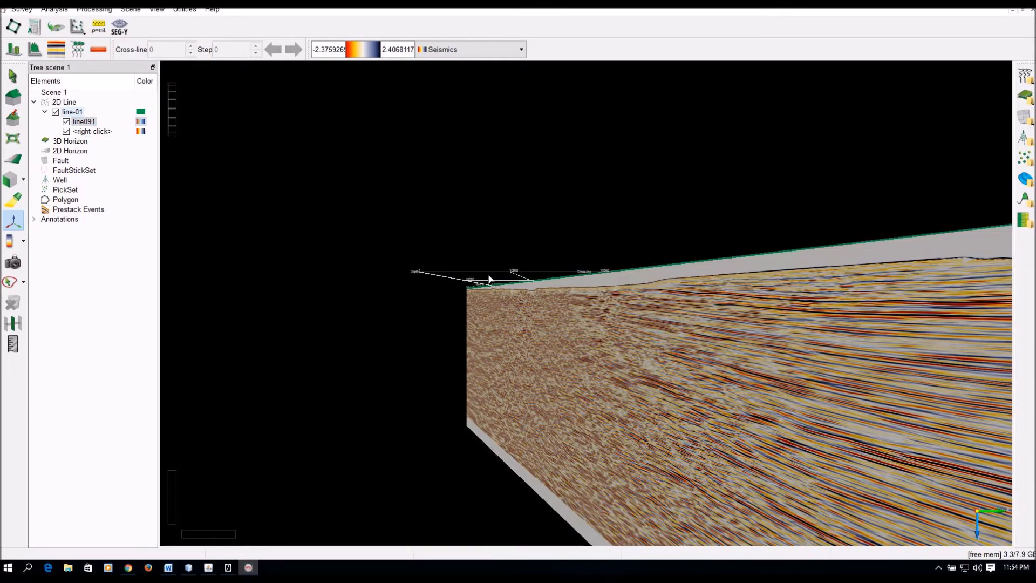
click(12, 139)
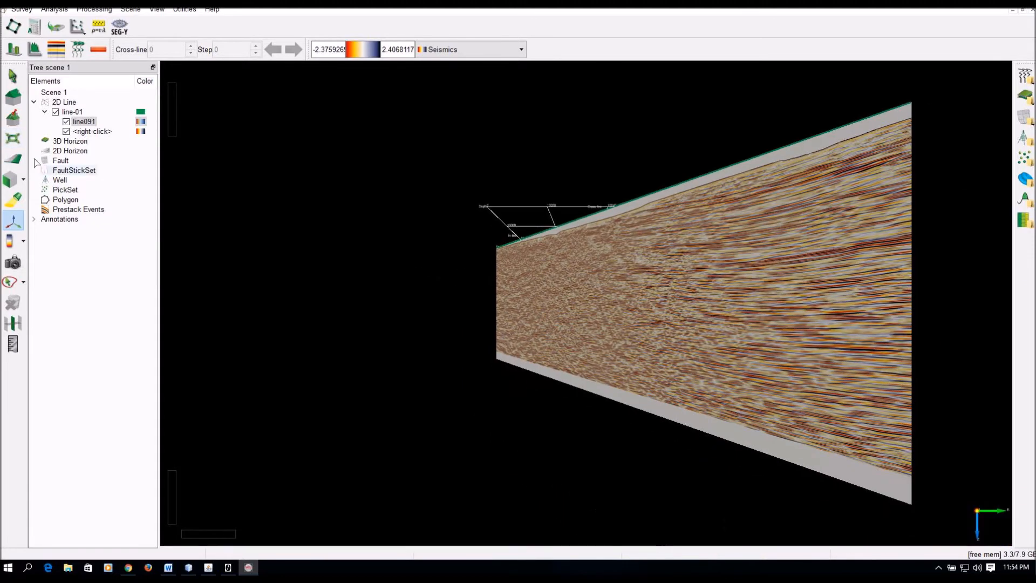
click(397, 358)
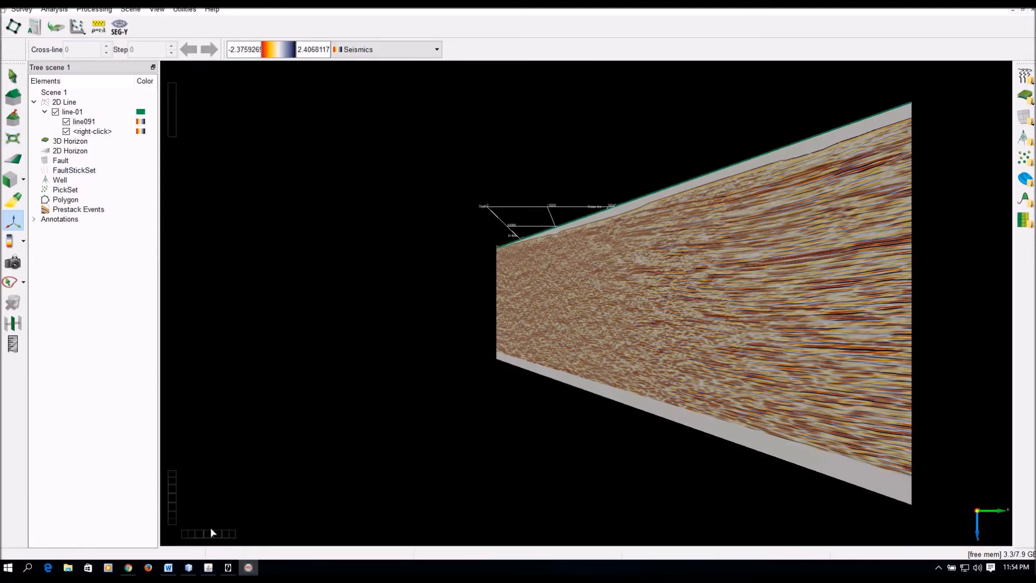
drag(210, 535, 185, 533)
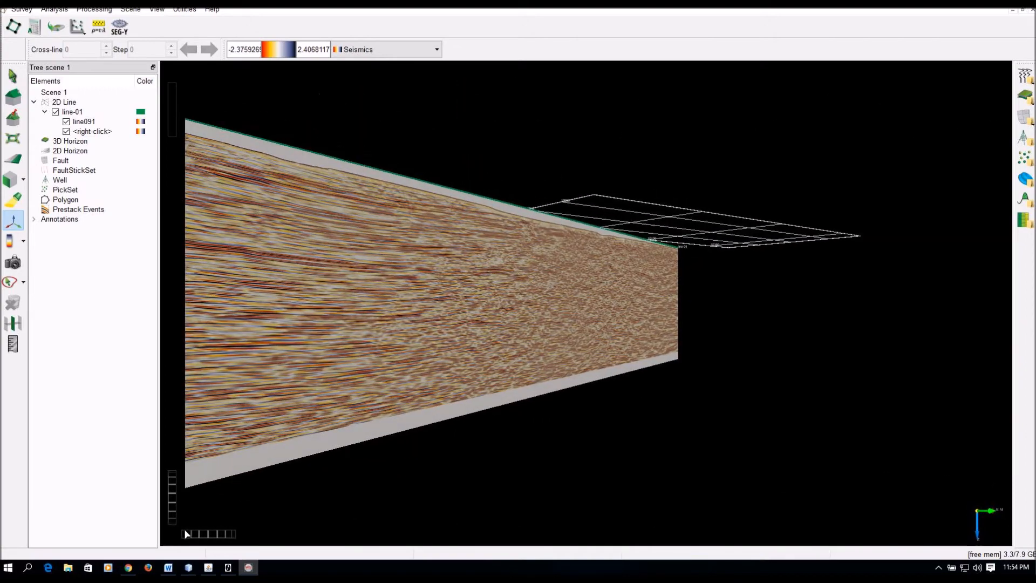
- Start a SEG-Y import of 2D seismic lines and load sketch.sgy from C:\Tutorial as the input file
click(23, 11)
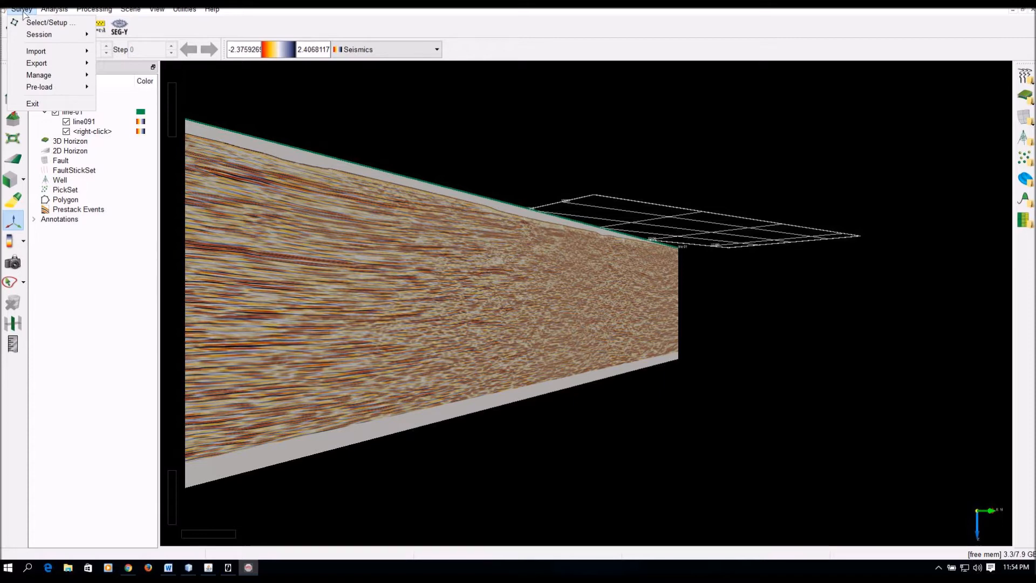
mouse_move(54, 53)
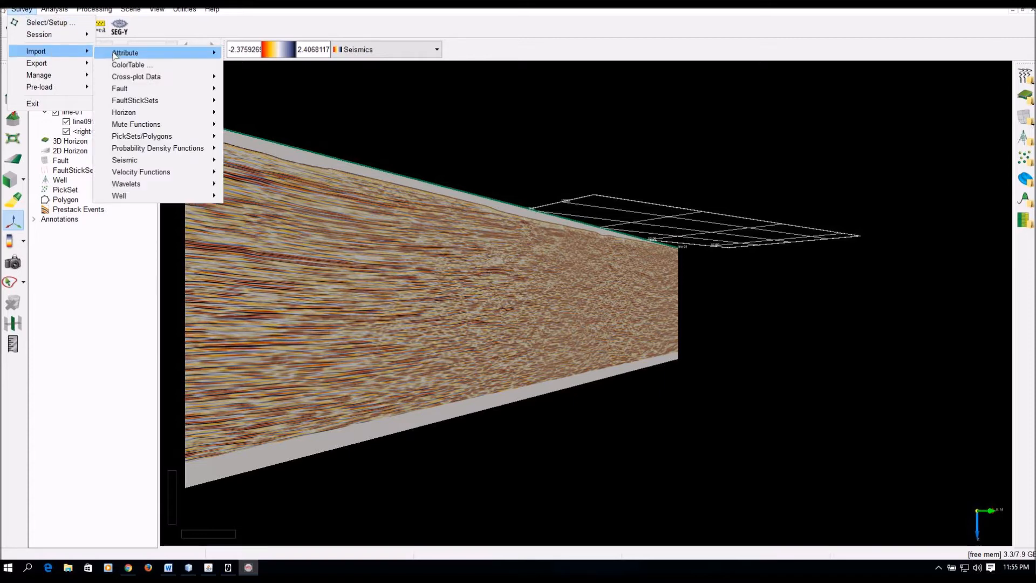
mouse_move(180, 165)
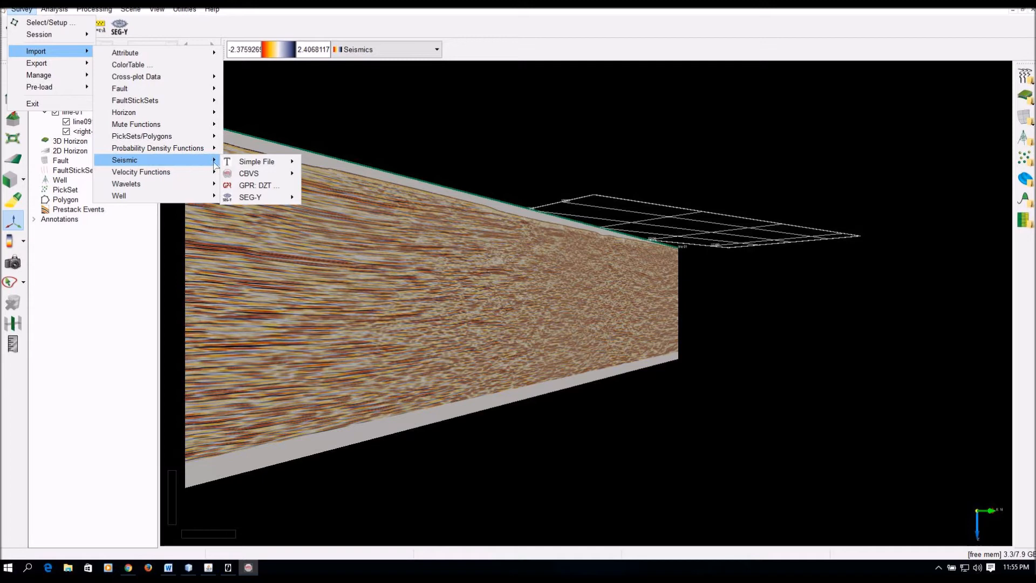
mouse_move(267, 203)
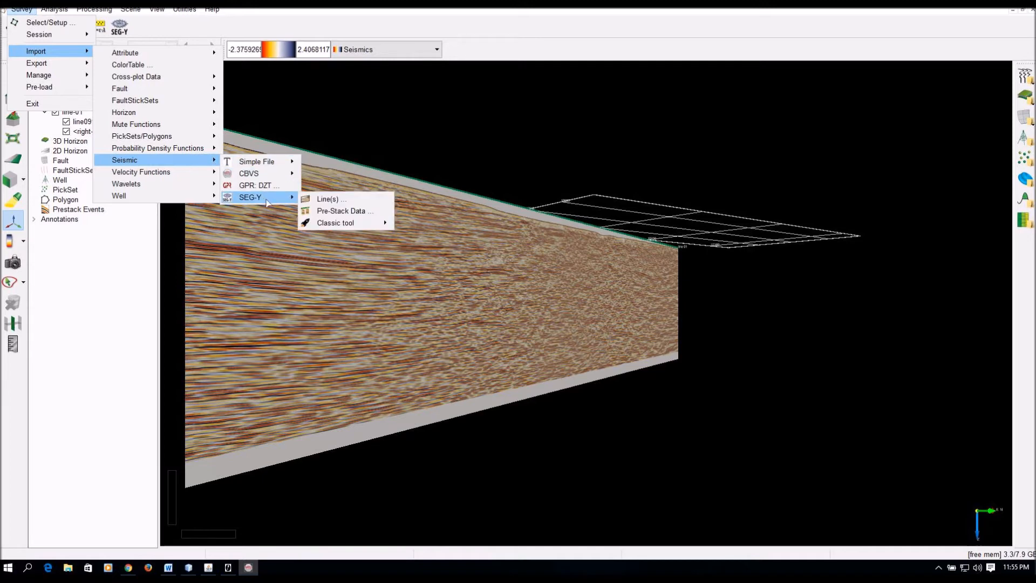
click(337, 199)
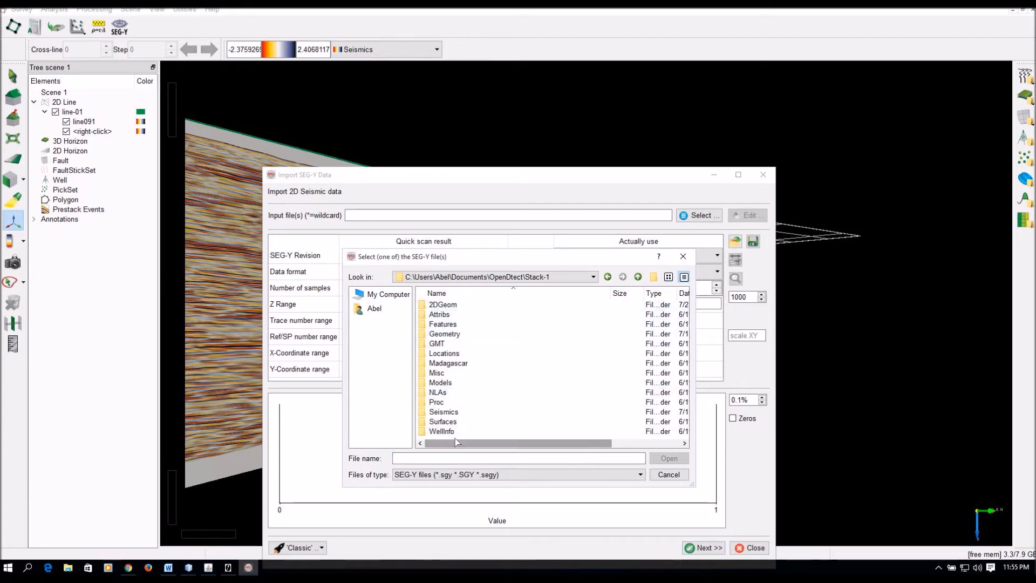
click(593, 276)
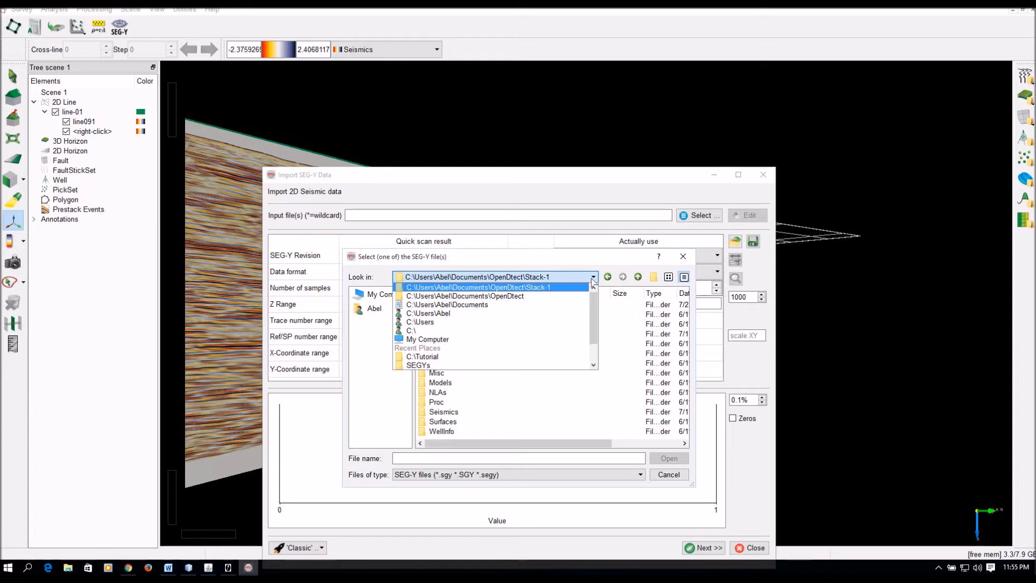
click(535, 331)
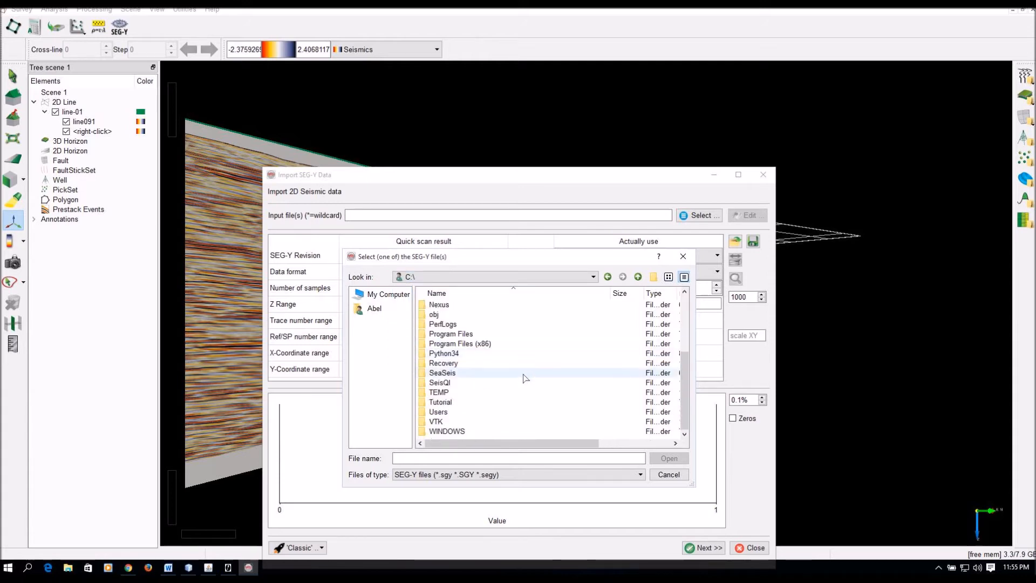
click(442, 404)
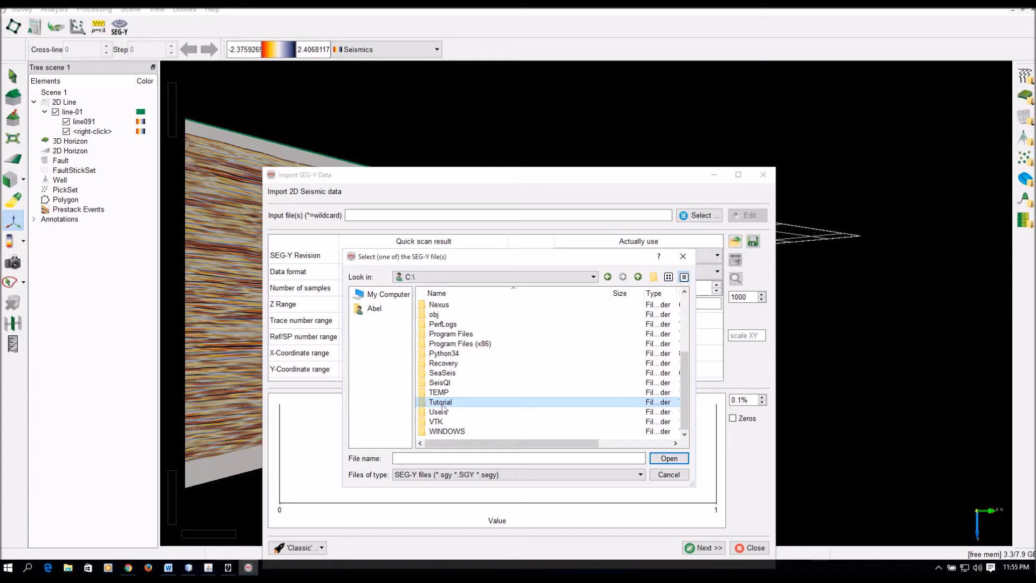
double_click(442, 403)
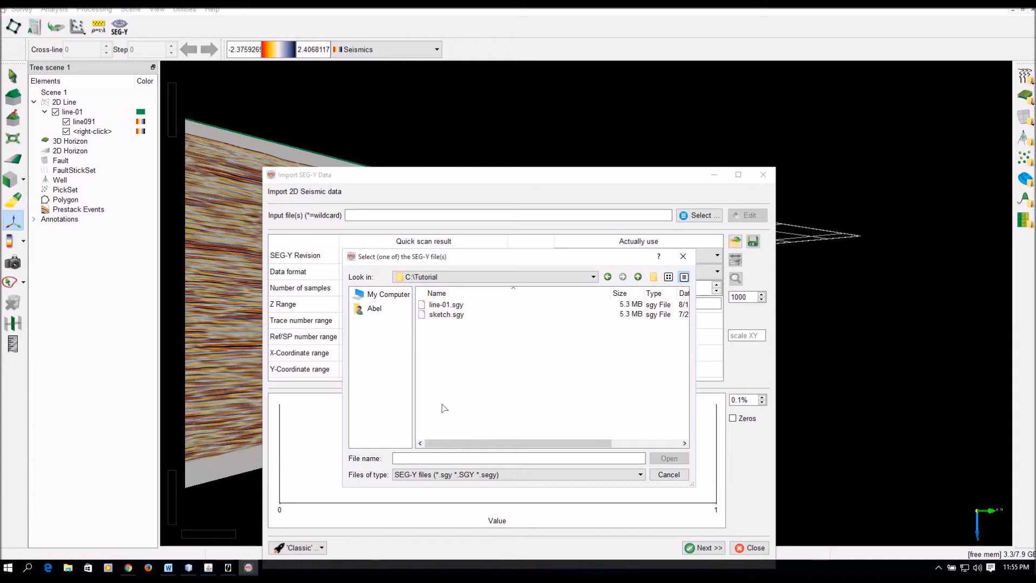
click(456, 317)
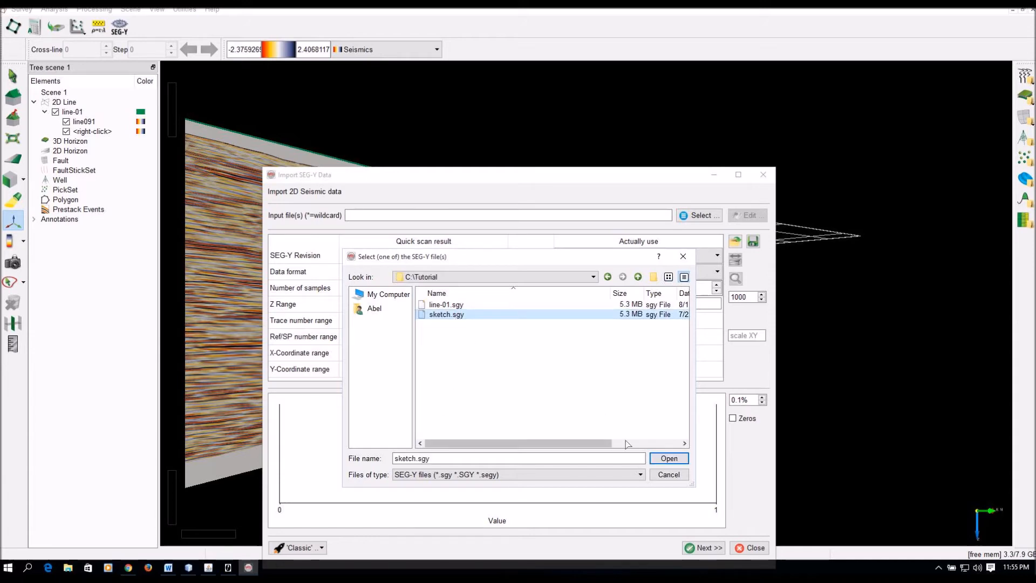
click(667, 458)
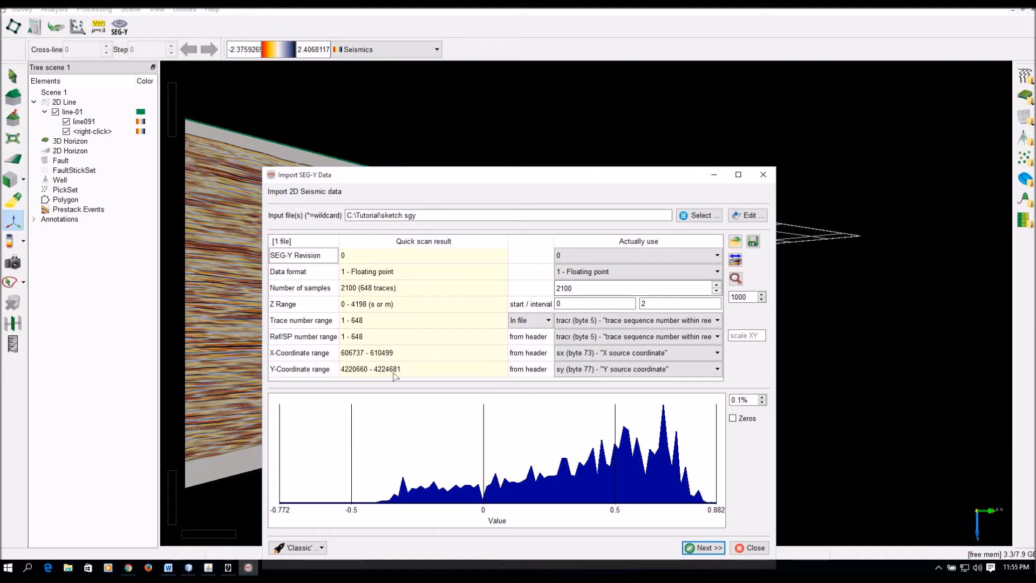
- Import the file as 2D line sketch with output 2D data attribute "sketch", then close the SEG-Y import
click(704, 548)
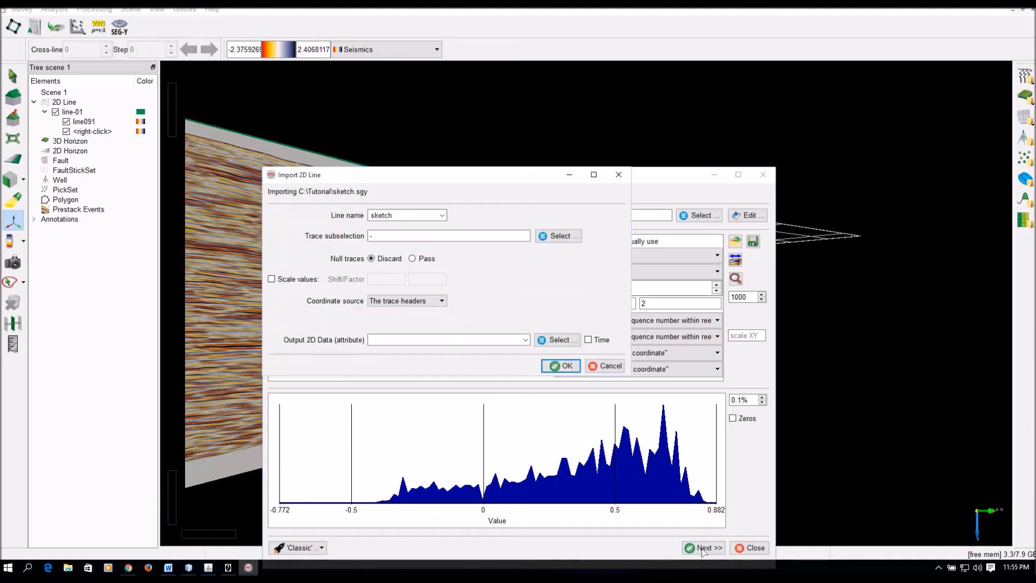
click(466, 341)
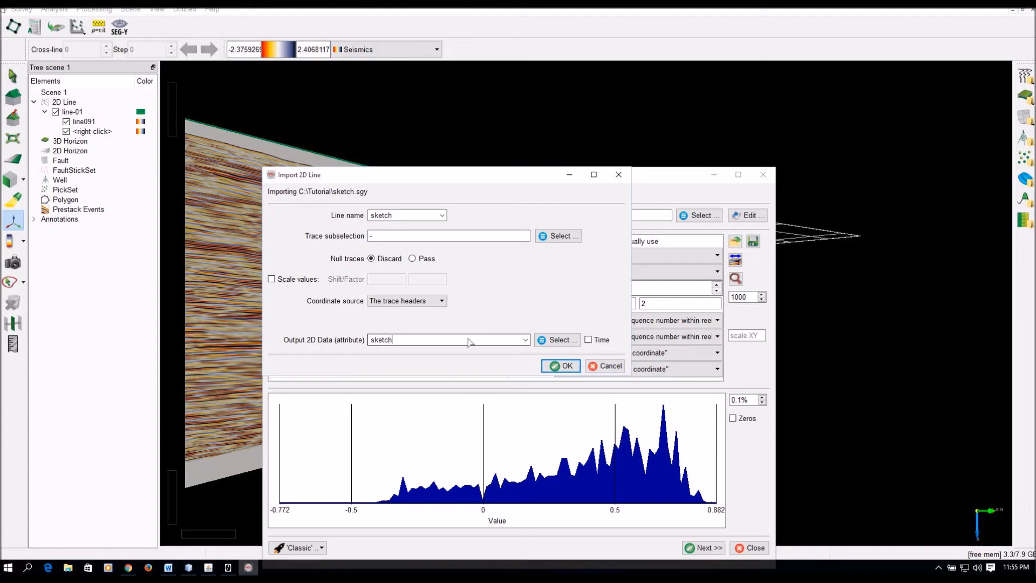
text(sketch)
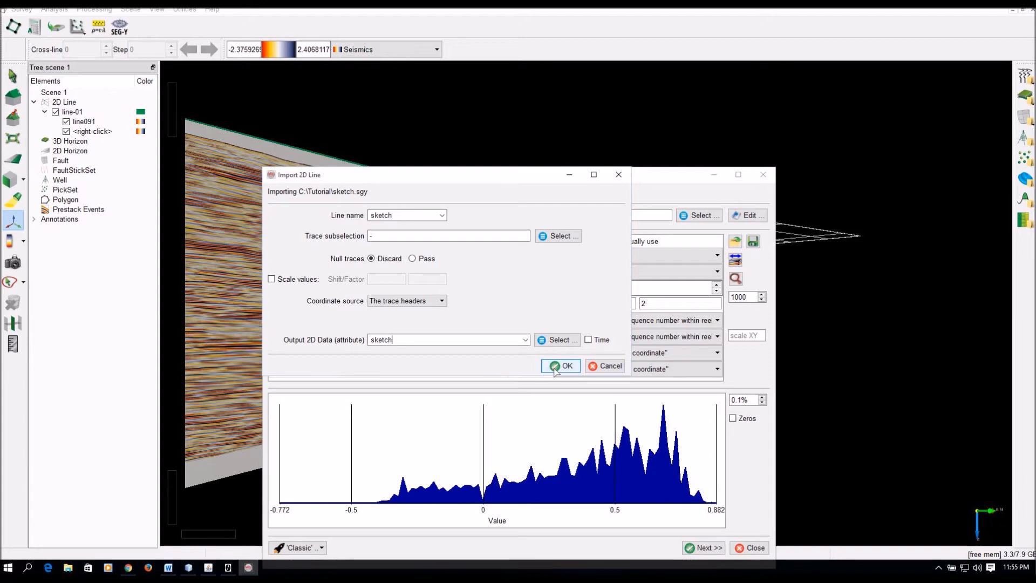
click(559, 367)
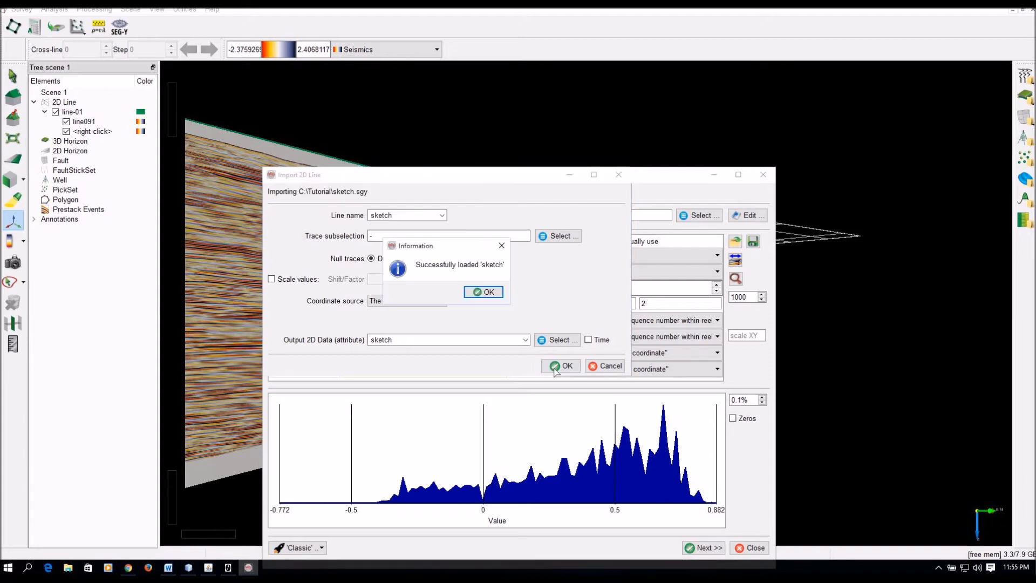
click(495, 294)
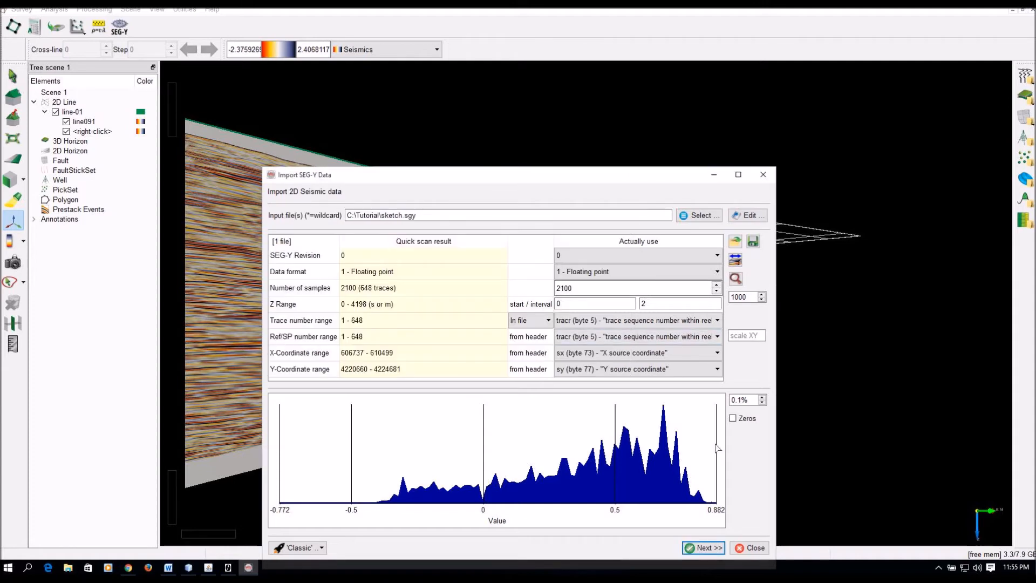
click(751, 548)
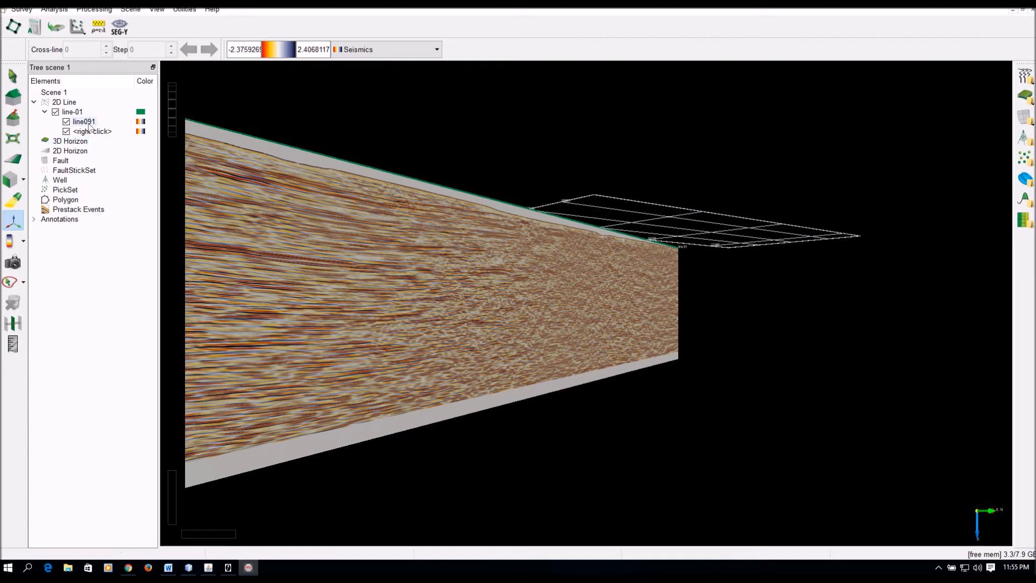
- Add the 2D line sketch to the scene, displaying projection lines only
right_click(75, 106)
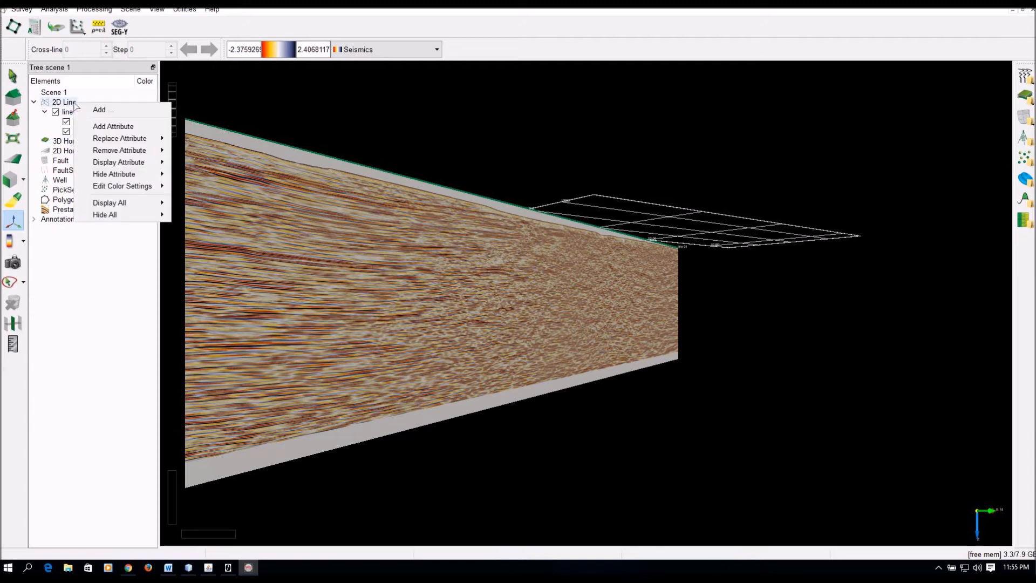
click(98, 109)
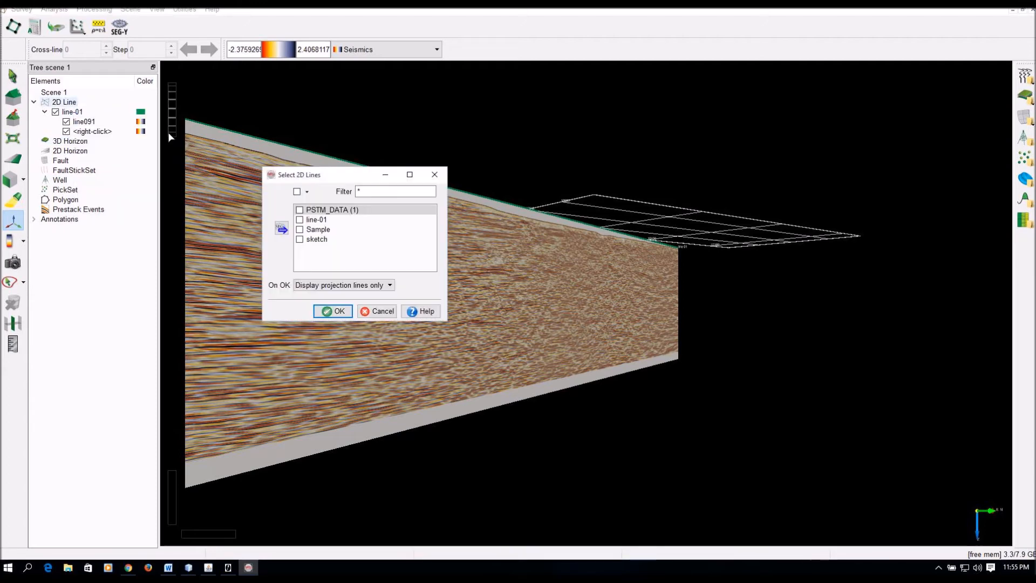
click(300, 239)
click(339, 311)
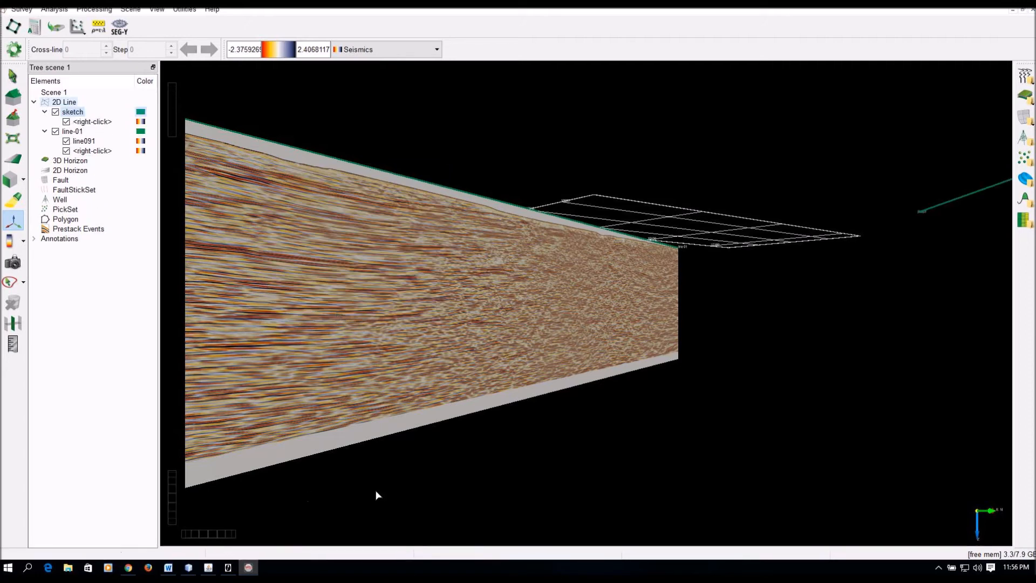
scroll(378, 494, down, 2)
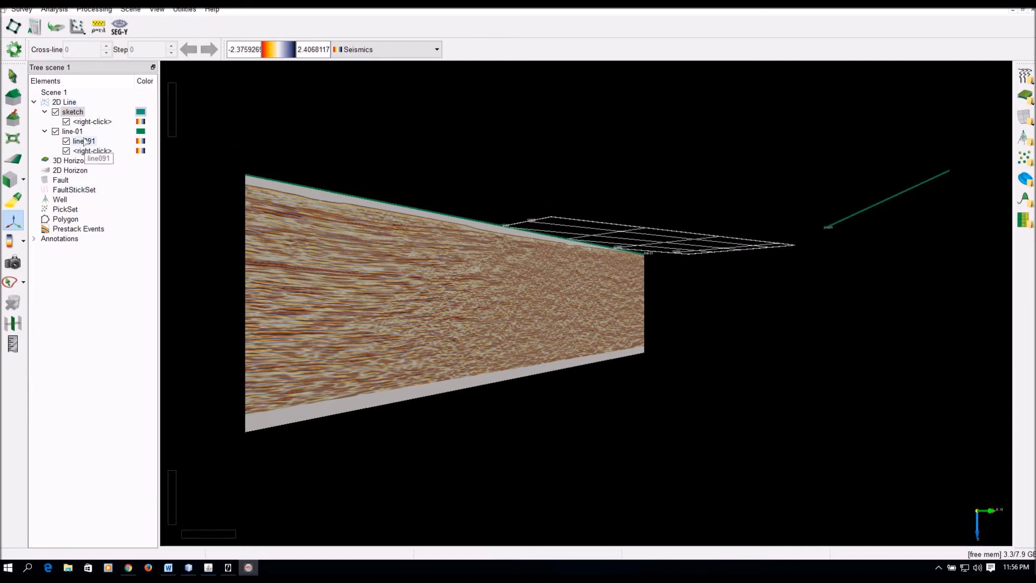
- Add an attribute to the sketch line that displays its stored sketch dataset
right_click(81, 115)
mouse_move(109, 121)
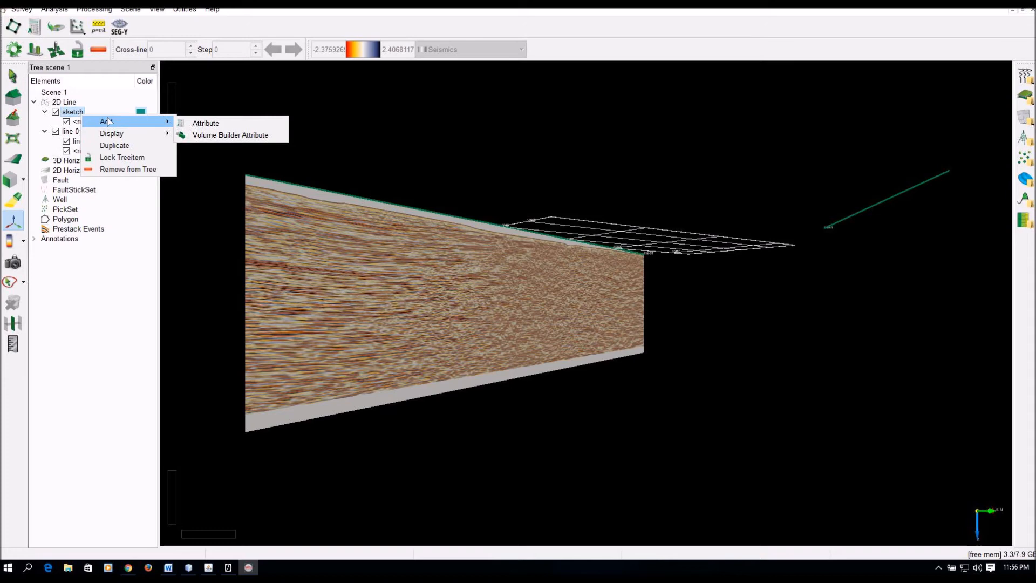
click(200, 122)
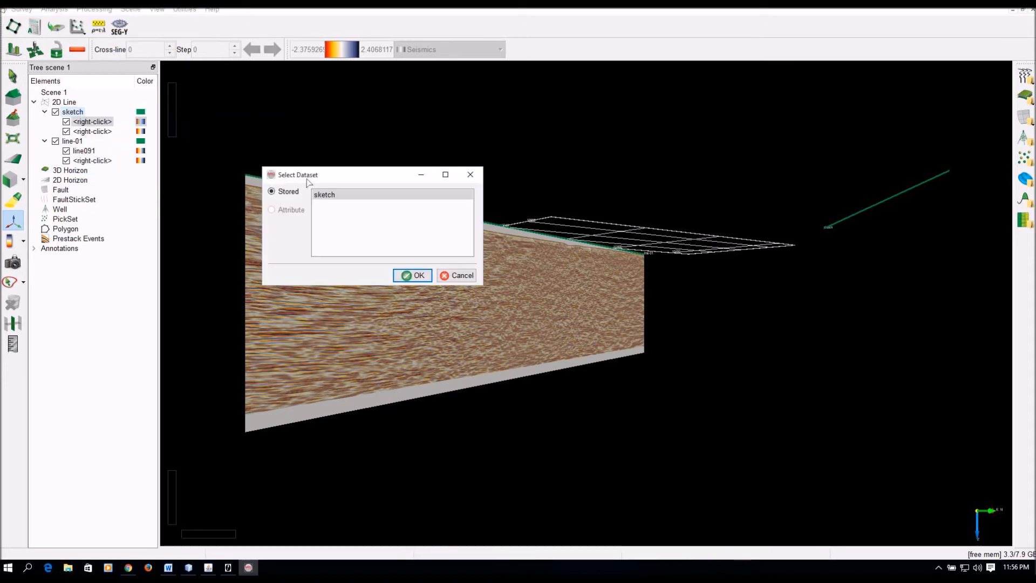
click(420, 276)
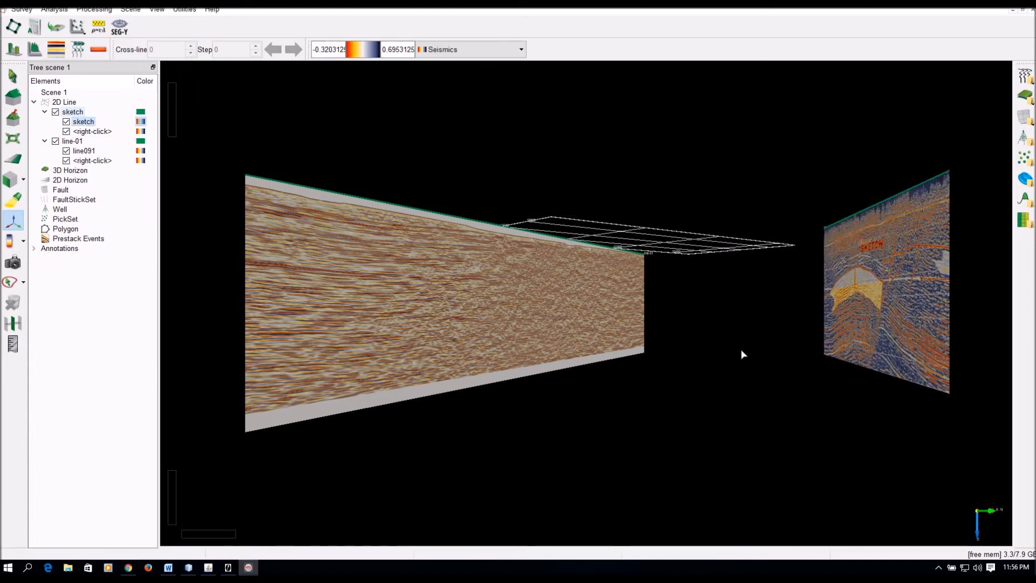
- Examine the sketch section alongside the line-01 section from different angles in the 3D scene
scroll(851, 393, down, 2)
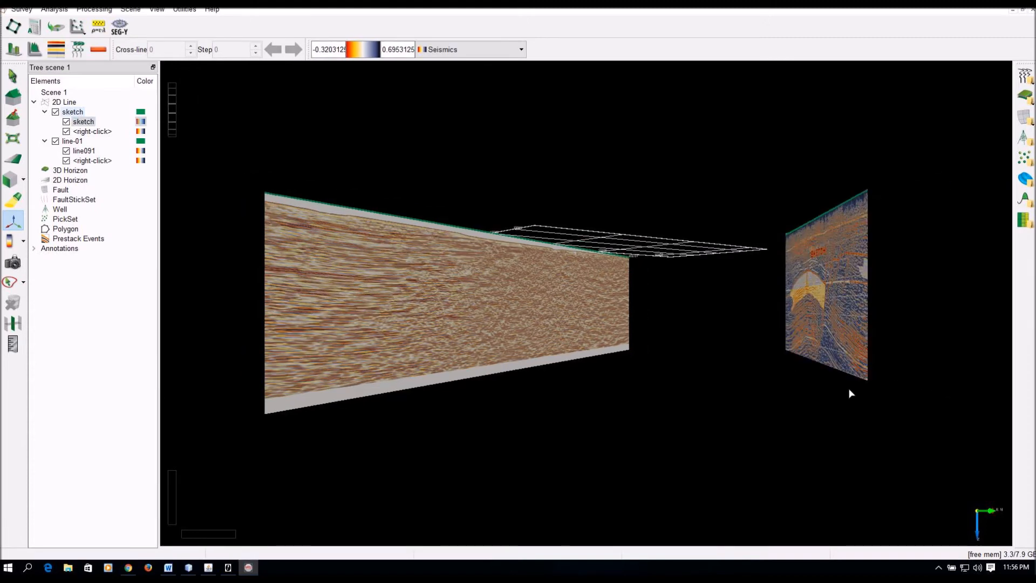
click(783, 406)
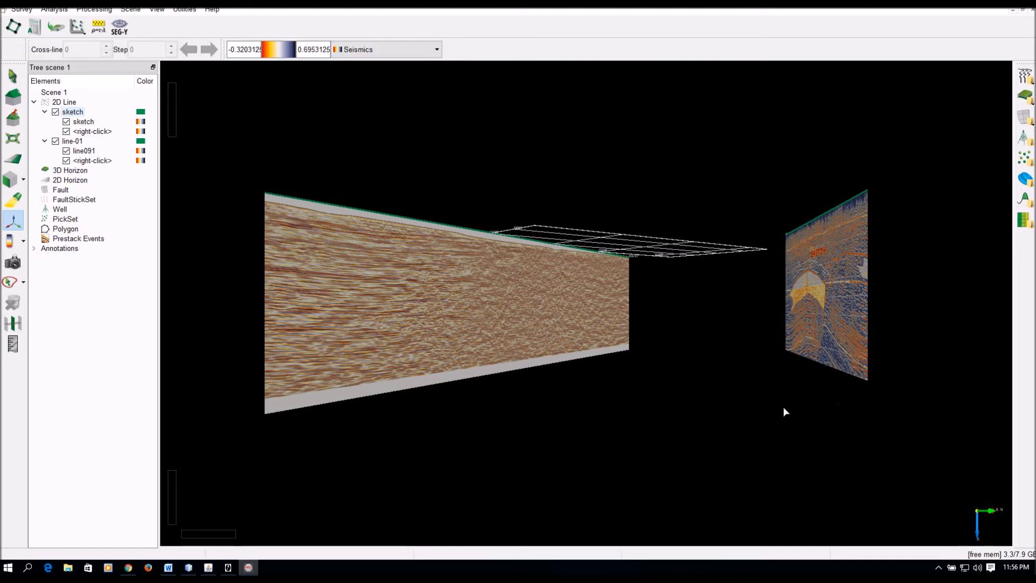
drag(219, 537, 240, 542)
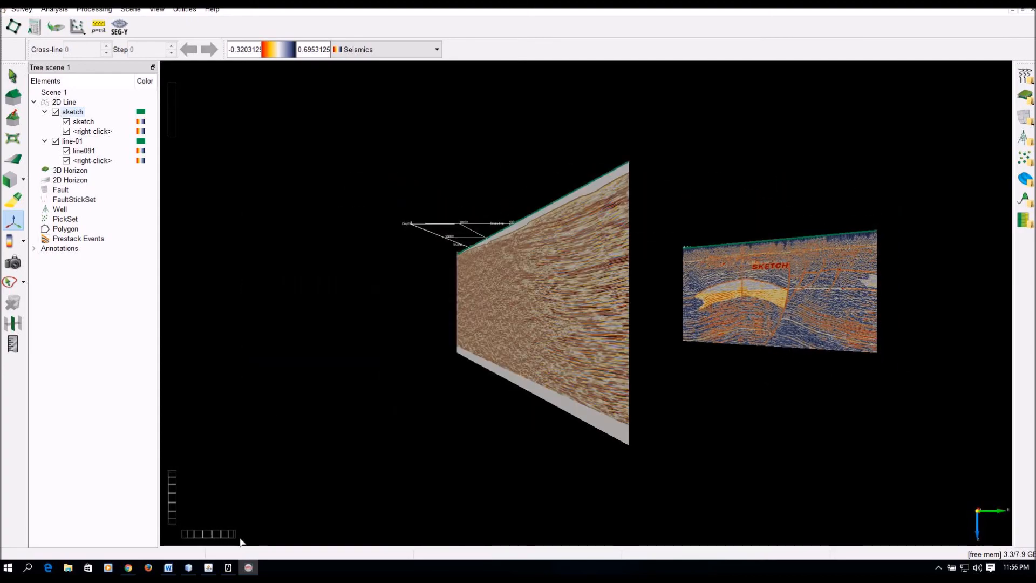
scroll(785, 418, up, 5)
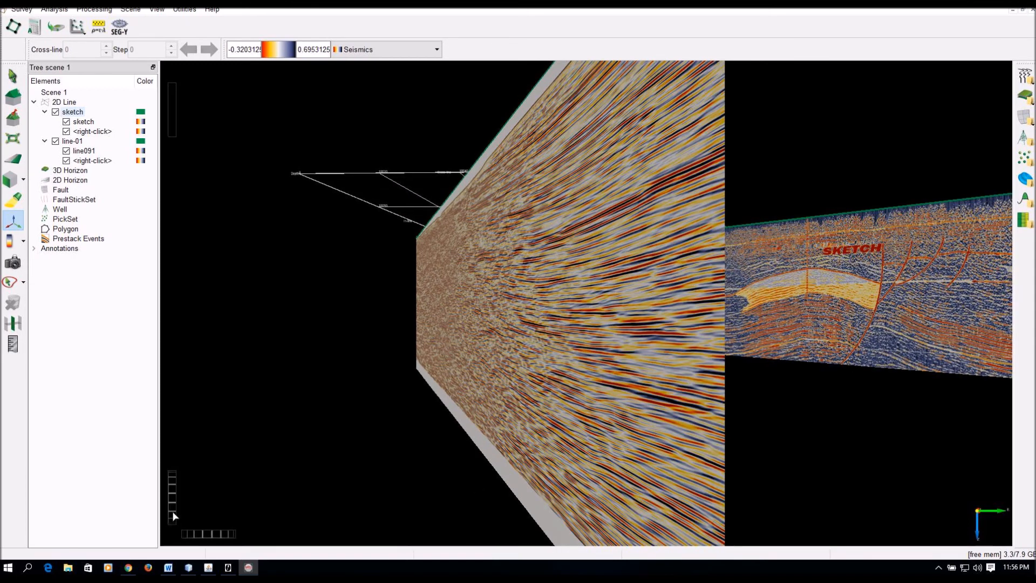
drag(208, 534, 38, 528)
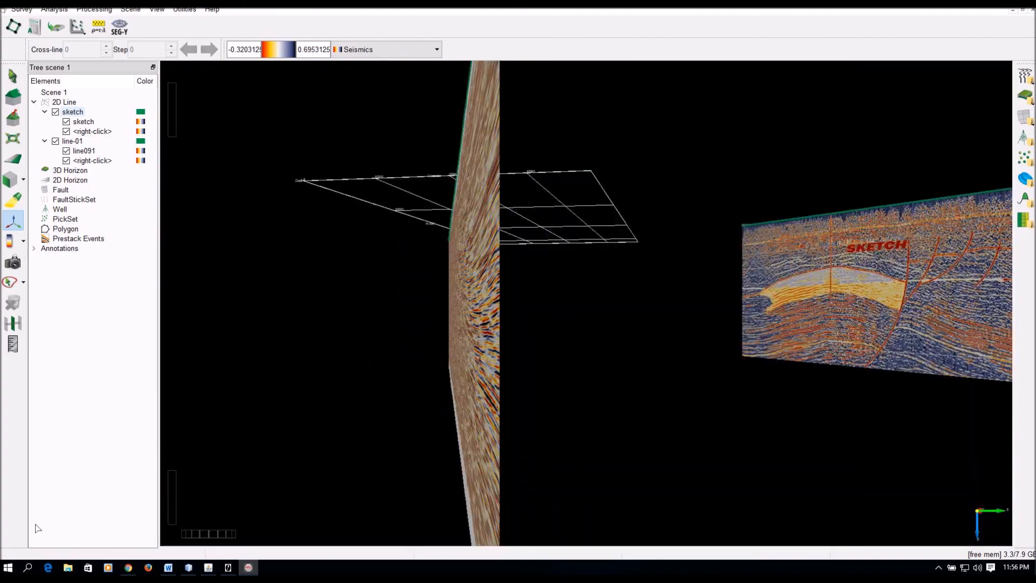